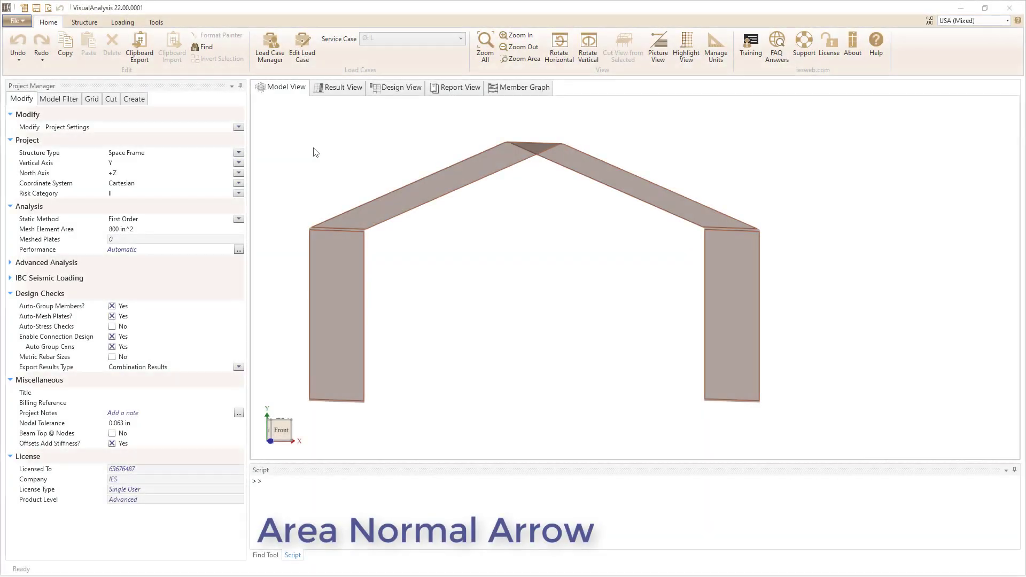
Display area normals and reverse the left roof area A006's normal so it points upward.
left_click(58, 100)
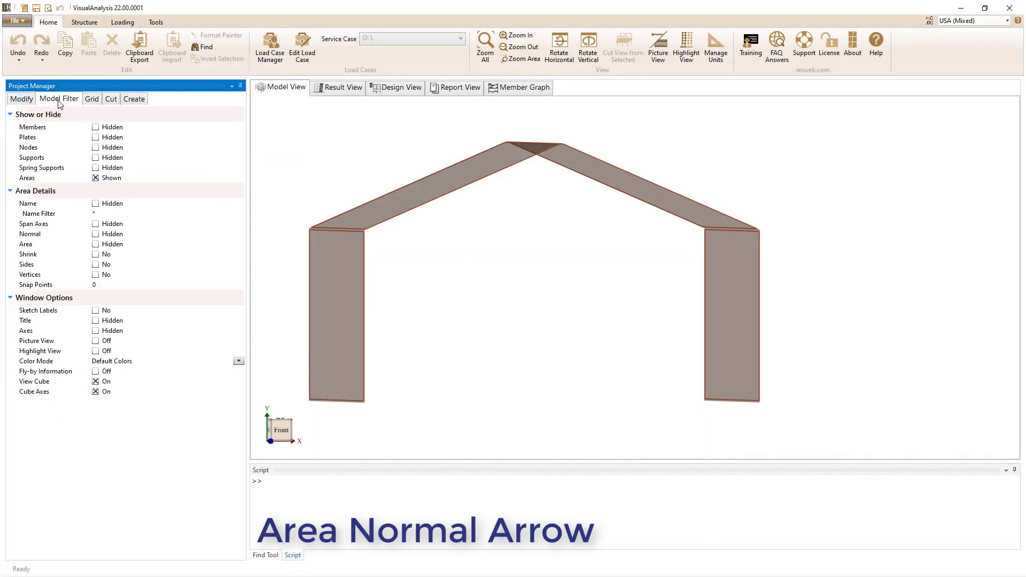
left_click(95, 234)
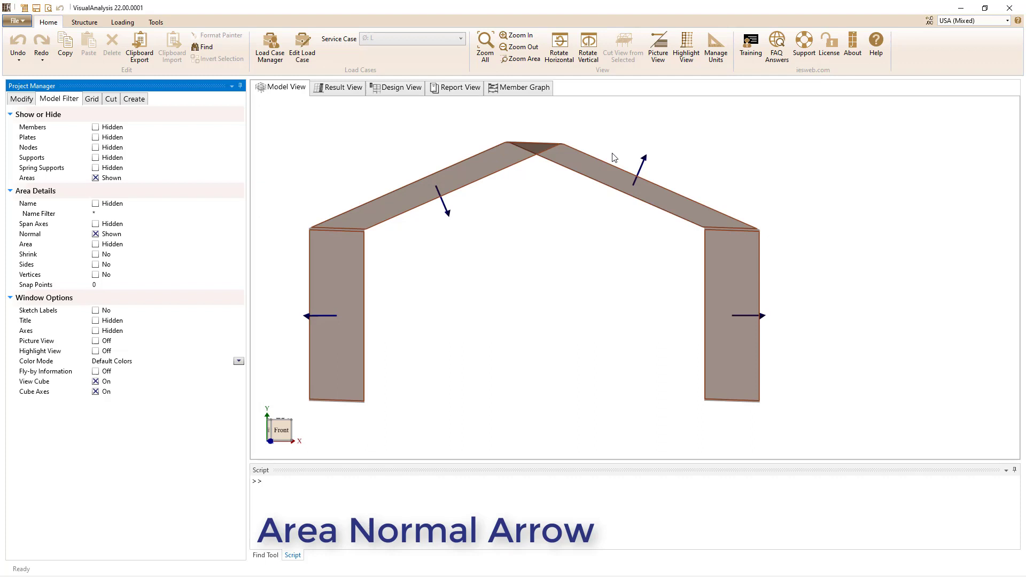
left_click(472, 163)
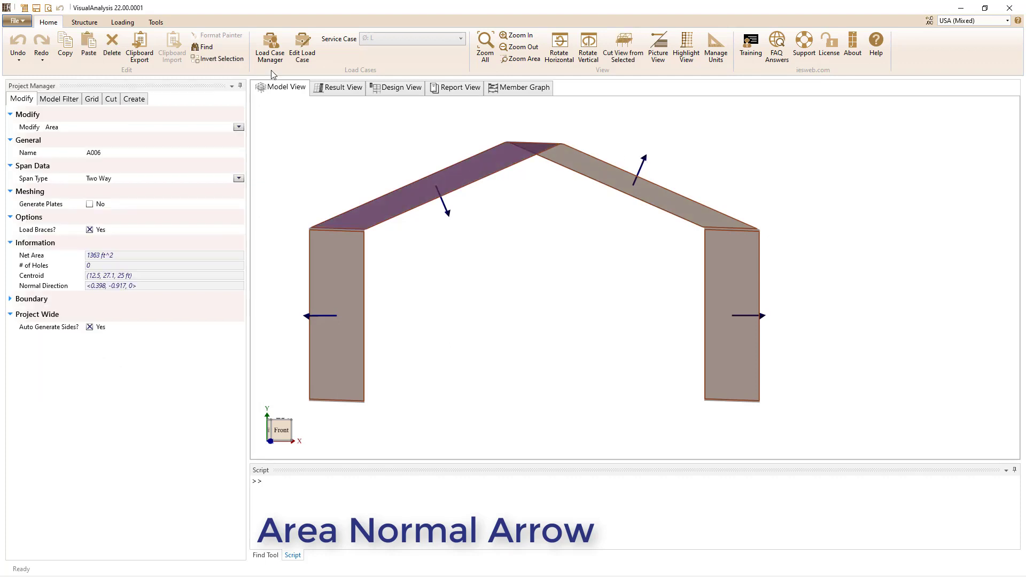
left_click(84, 22)
left_click(378, 47)
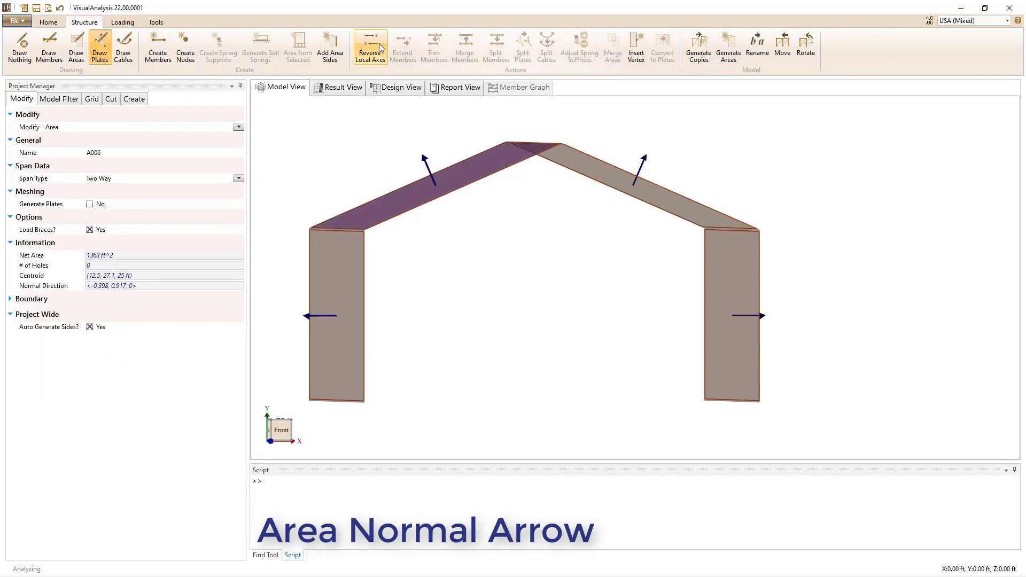
Apply a −100 psf uniform area load to both roof areas and show members and plates.
left_click(582, 169, "ctrl")
left_click(130, 23)
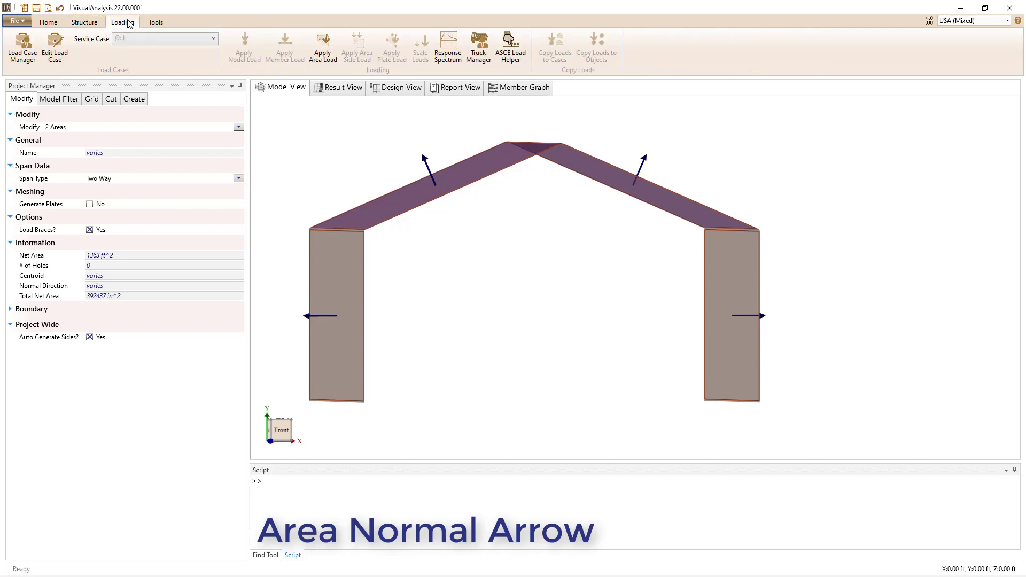
left_click(322, 49)
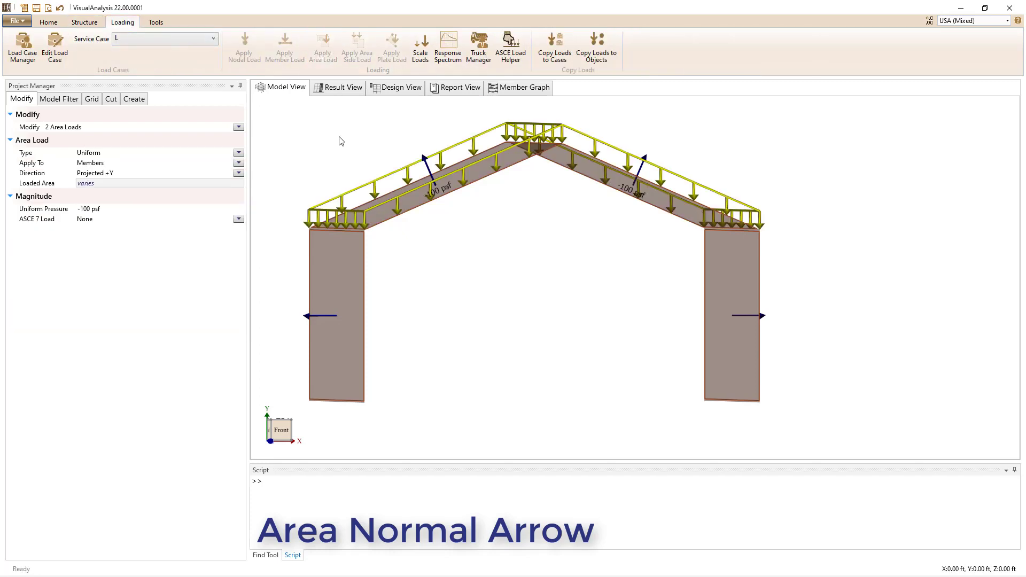
left_click(59, 99)
left_click(96, 137)
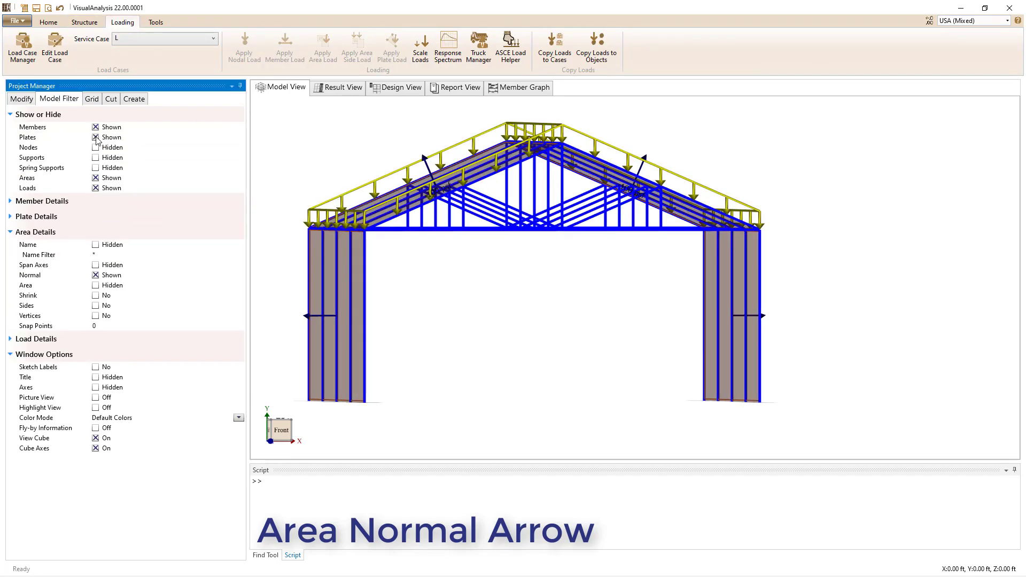
In an isometric view, select all 640 plates and mark them weightless.
left_click(271, 423)
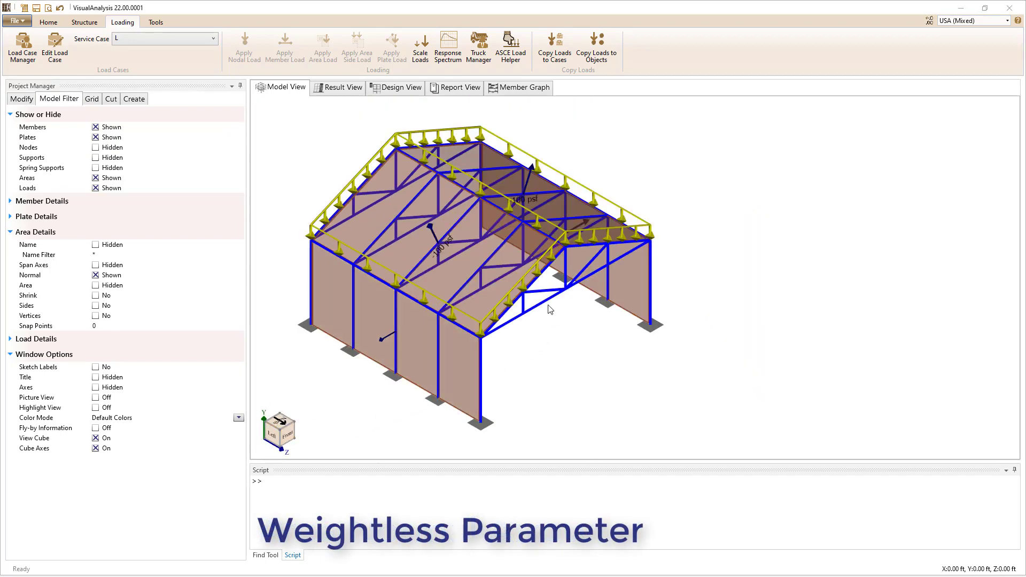
left_click(541, 308)
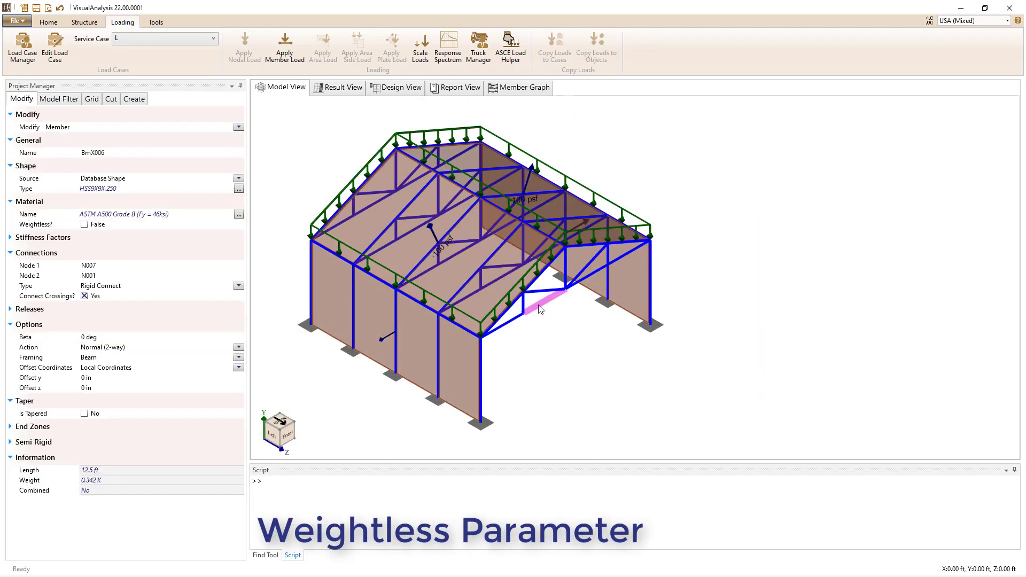
left_click(84, 225)
left_click(424, 414)
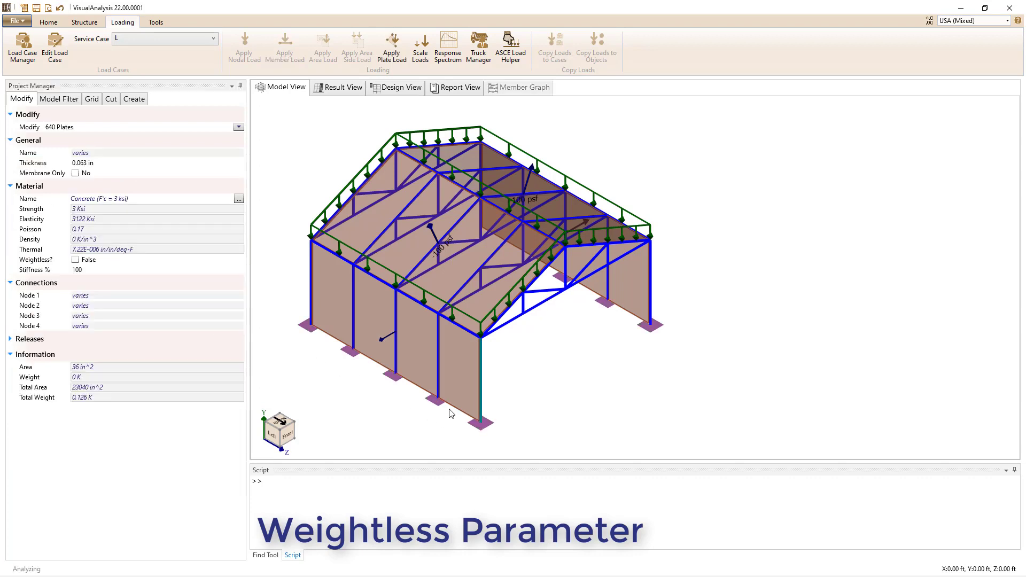
left_click(75, 260)
left_click(75, 260)
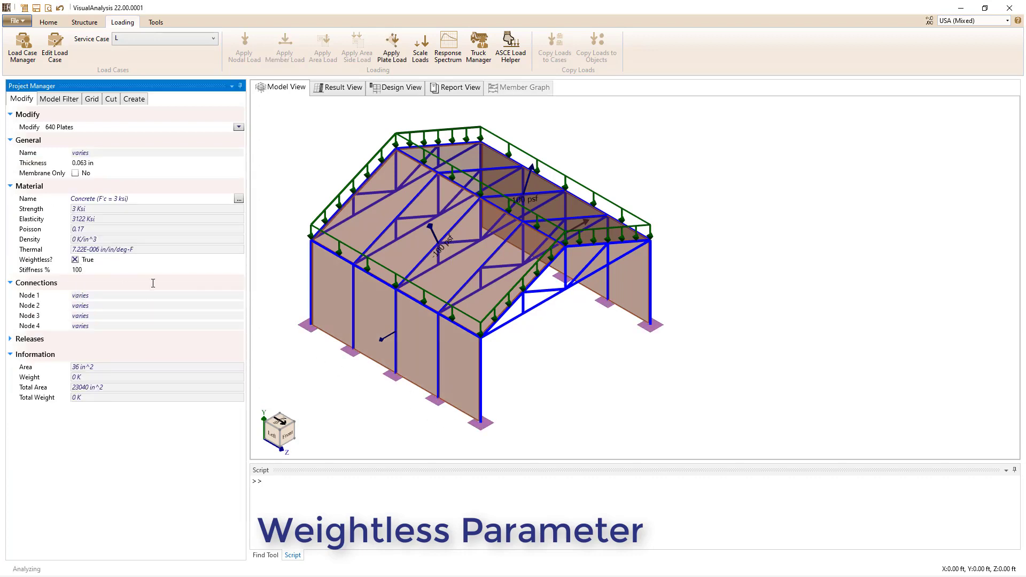
Toggle Generate Plates on front wall area A003 on and back off, then deselect it.
left_click(364, 314)
left_click(89, 203)
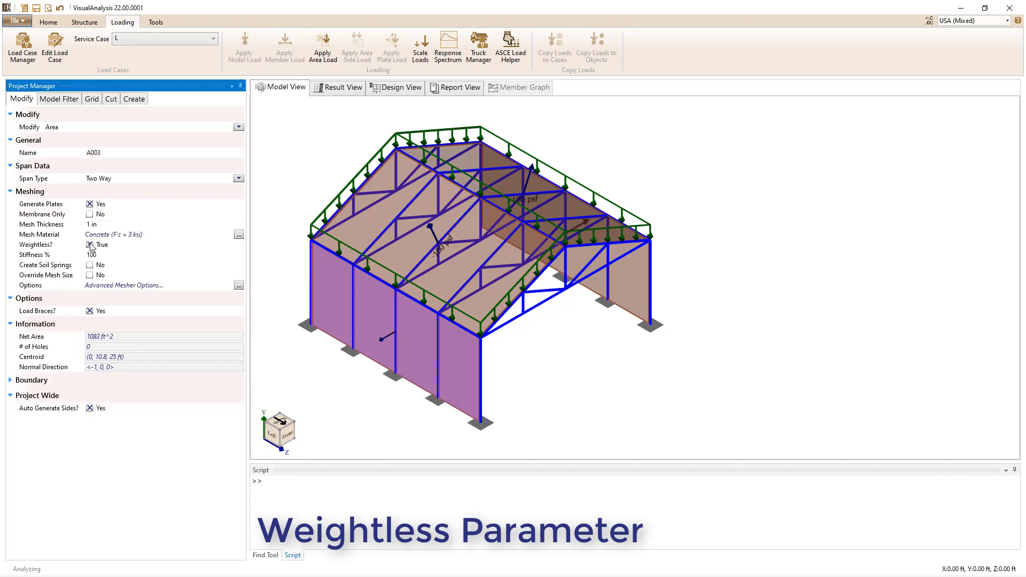
left_click(89, 204)
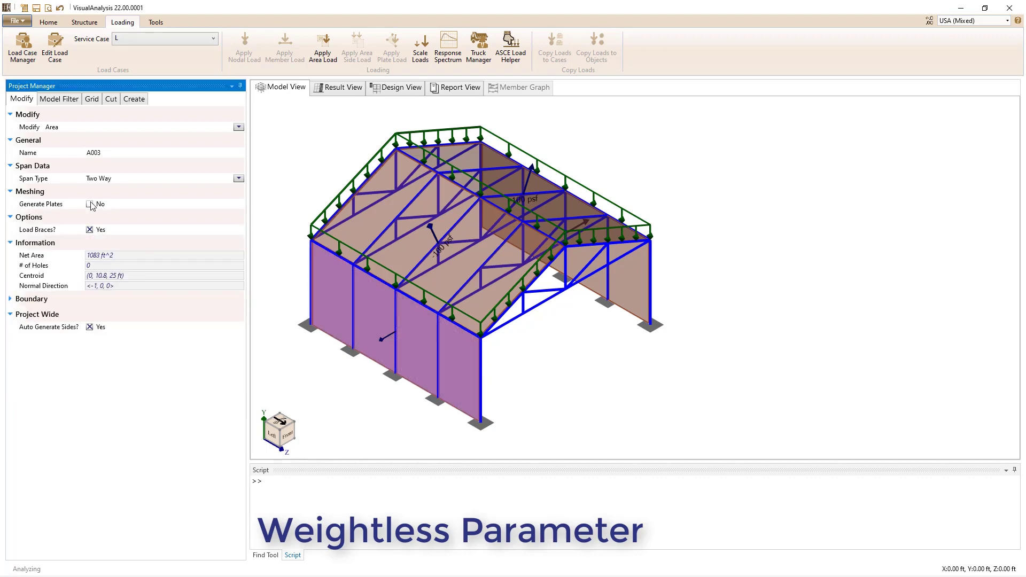
left_click(291, 165)
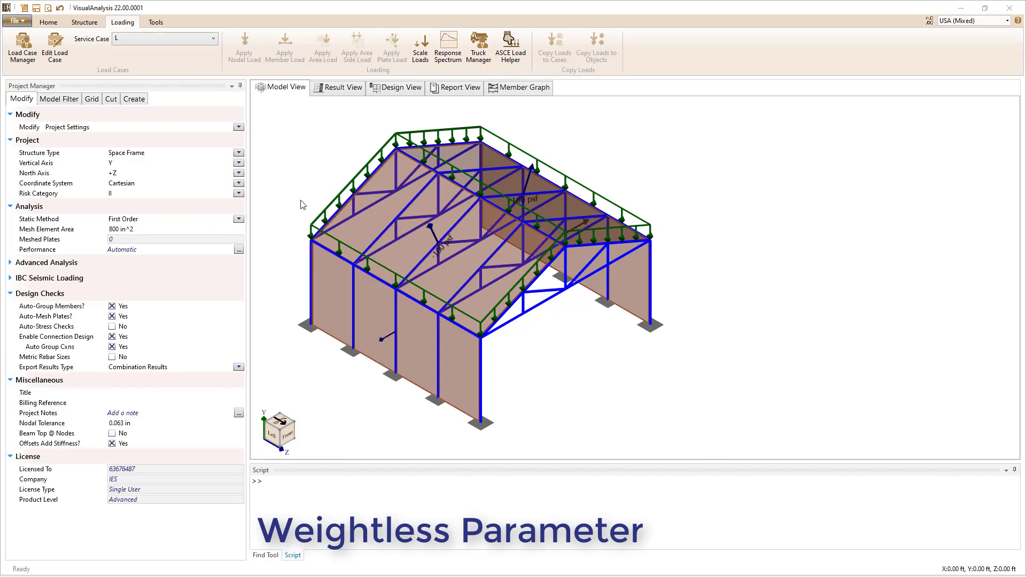
Assign the rectangular HSS24X12X.750 section to column COL002.
left_click(311, 260)
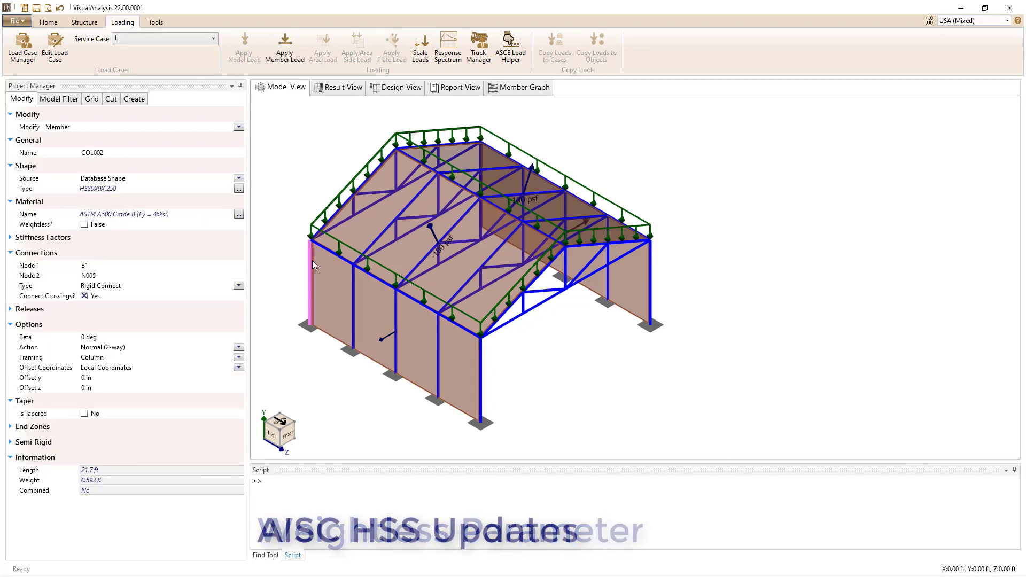
left_click(238, 188)
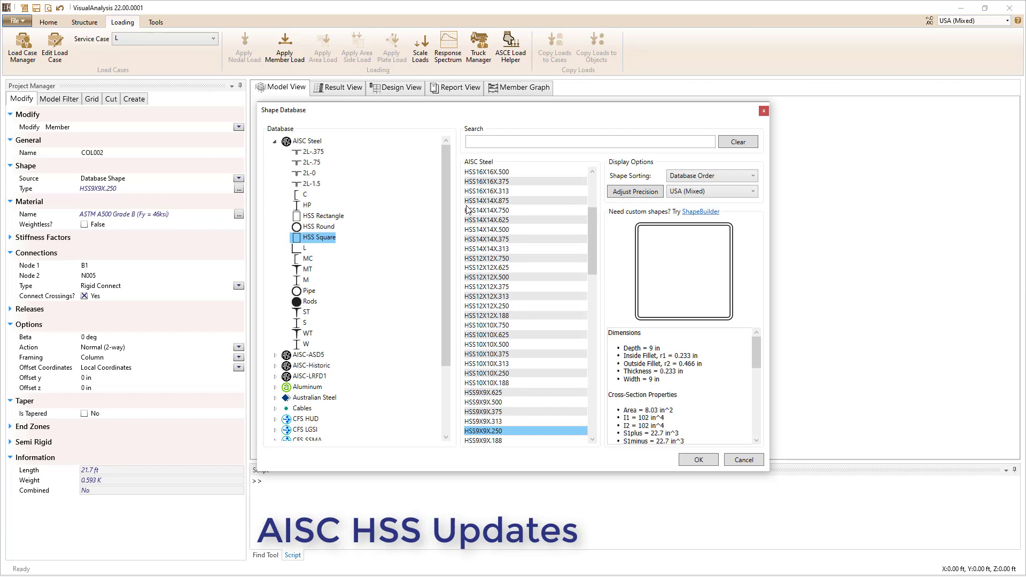
left_click_drag(592, 223, 592, 192)
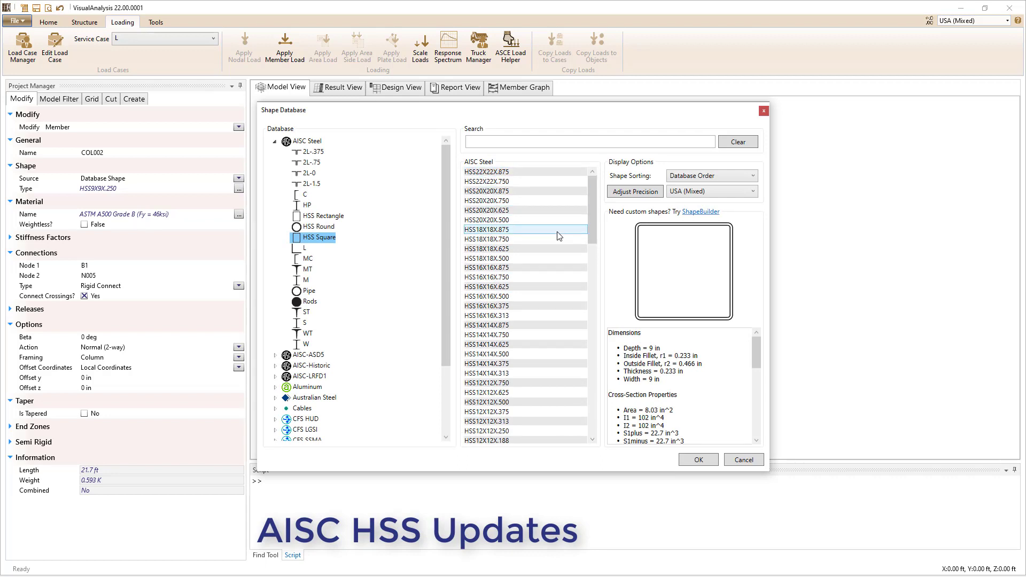
left_click(338, 216)
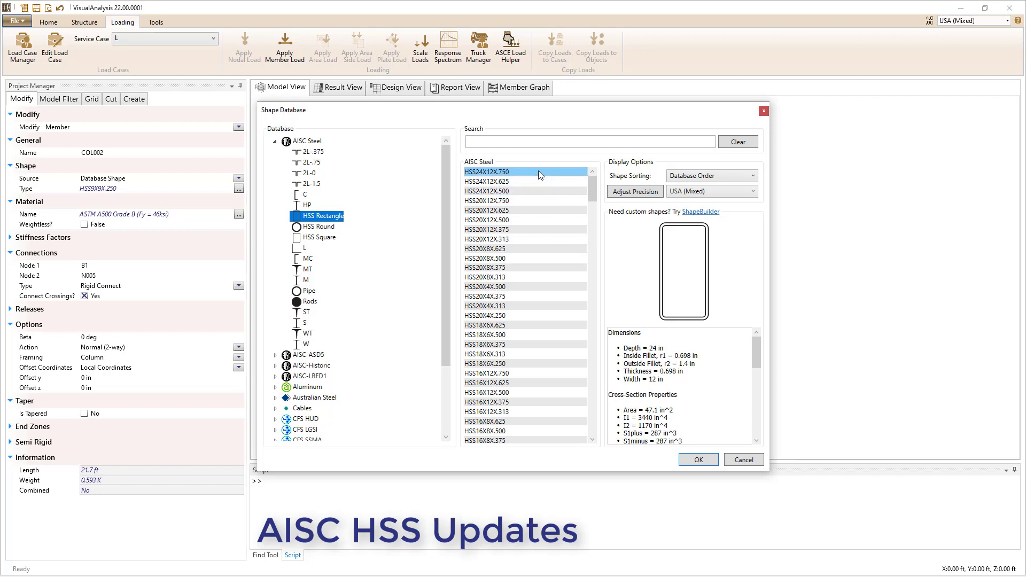
left_click(697, 460)
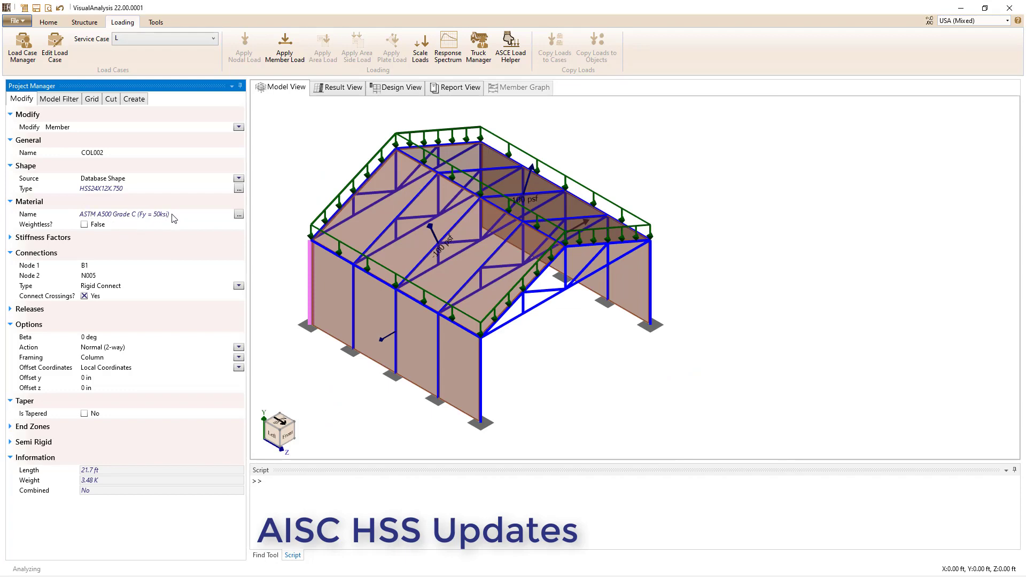
Replace COL002's section with the round HSS14X.250 shape.
left_click(239, 188)
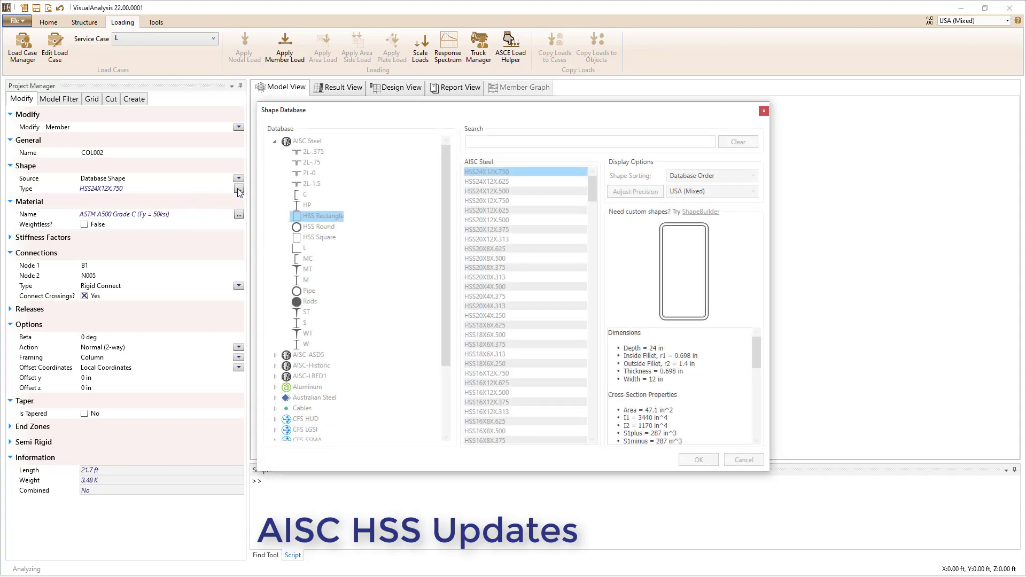
left_click(311, 227)
left_click(484, 315)
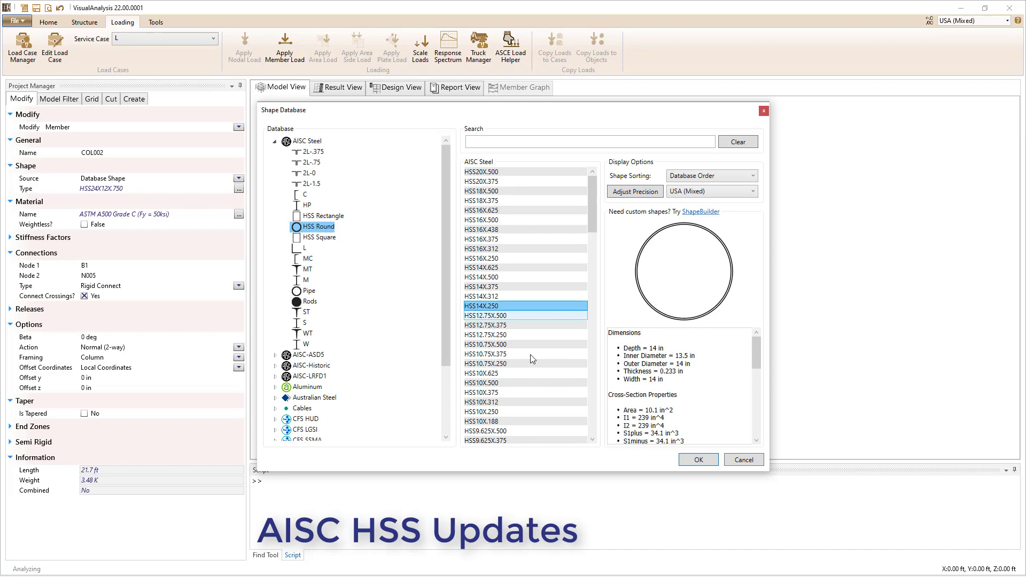
left_click(692, 461)
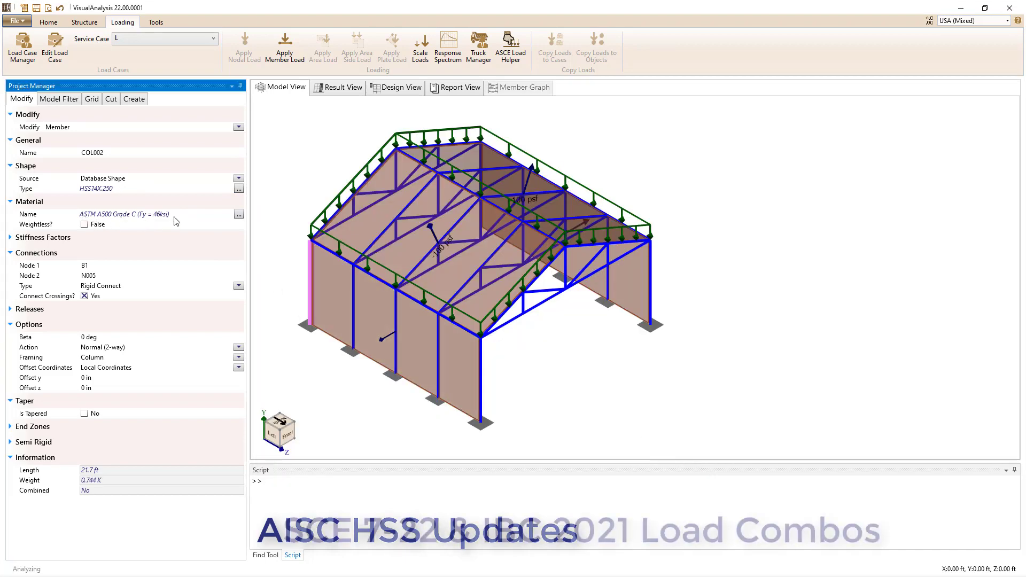
Add ASCE 7-22 LRFD combinations alongside IBC 2021 LRFD, for 34 factored combinations.
left_click(298, 184)
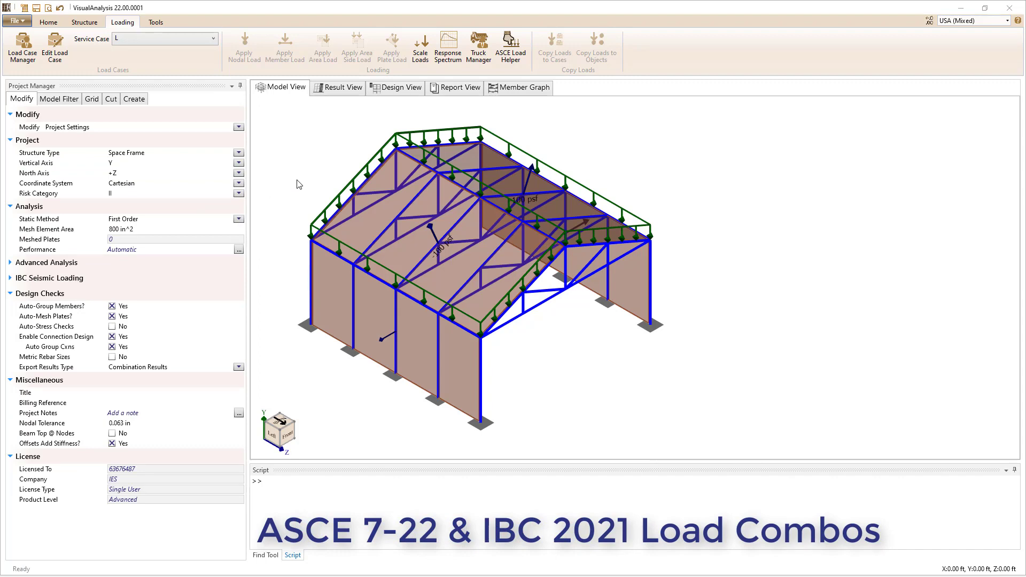
left_click(27, 56)
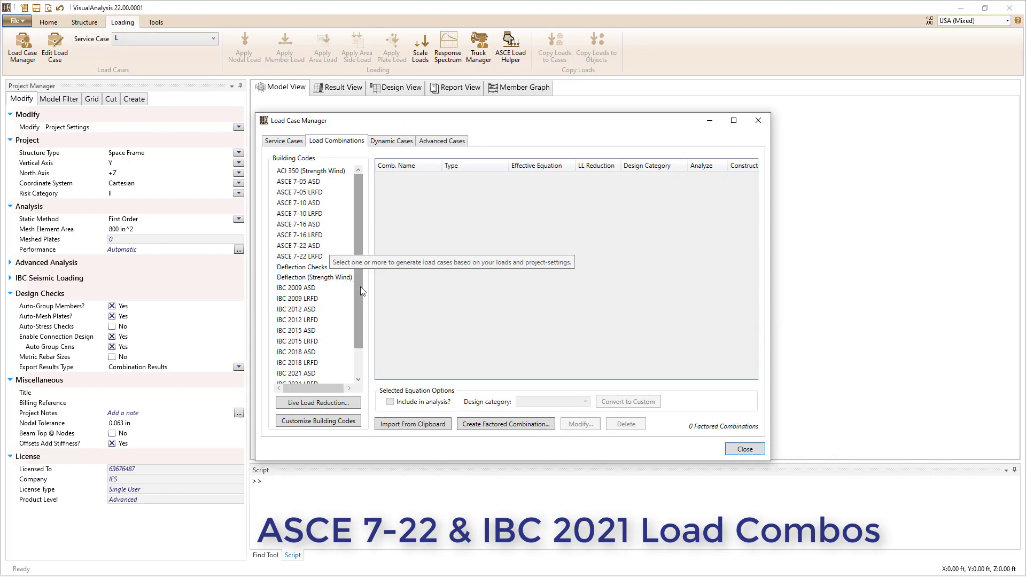
left_click_drag(360, 286, 359, 324)
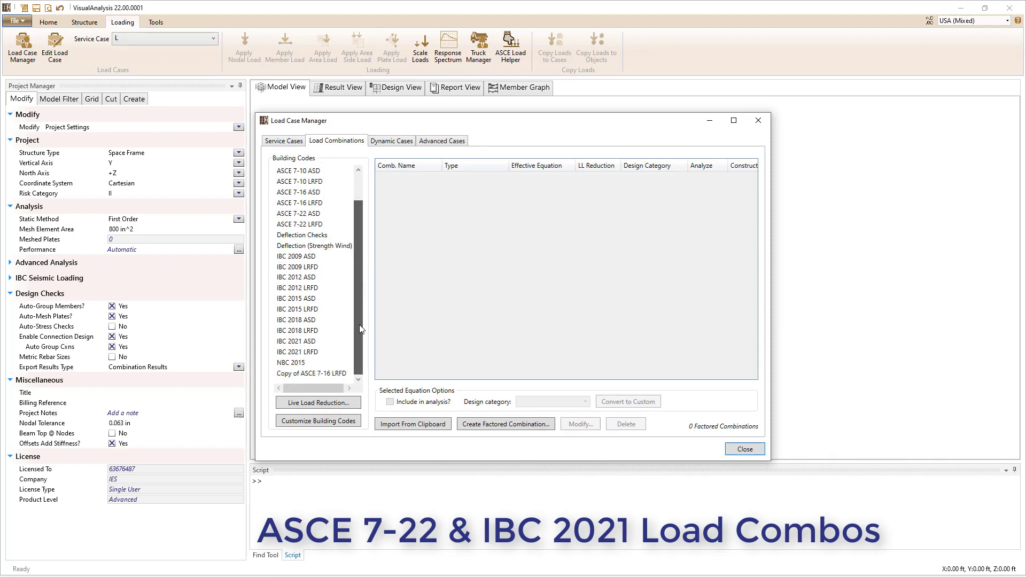
left_click(324, 352)
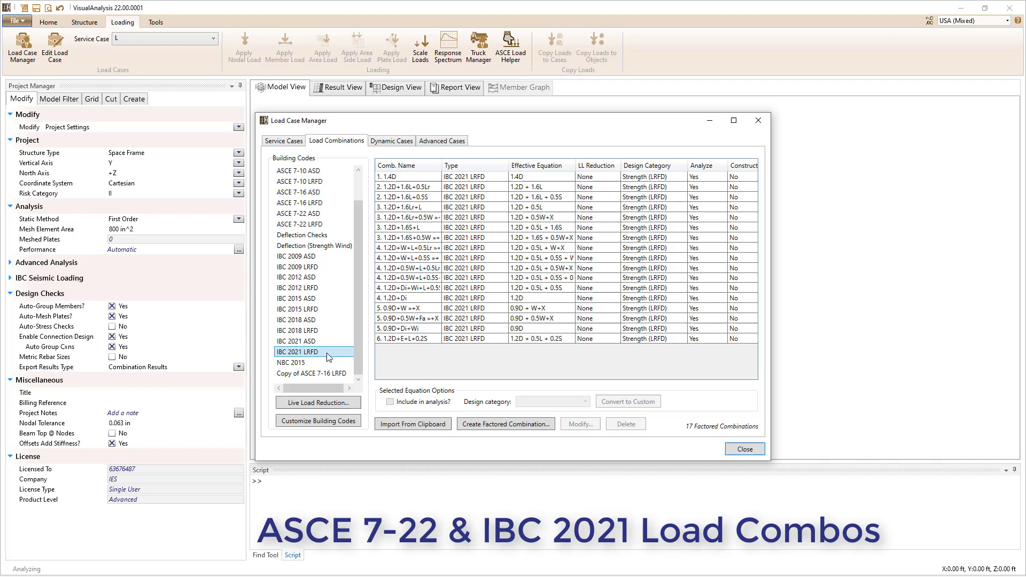
left_click(328, 225)
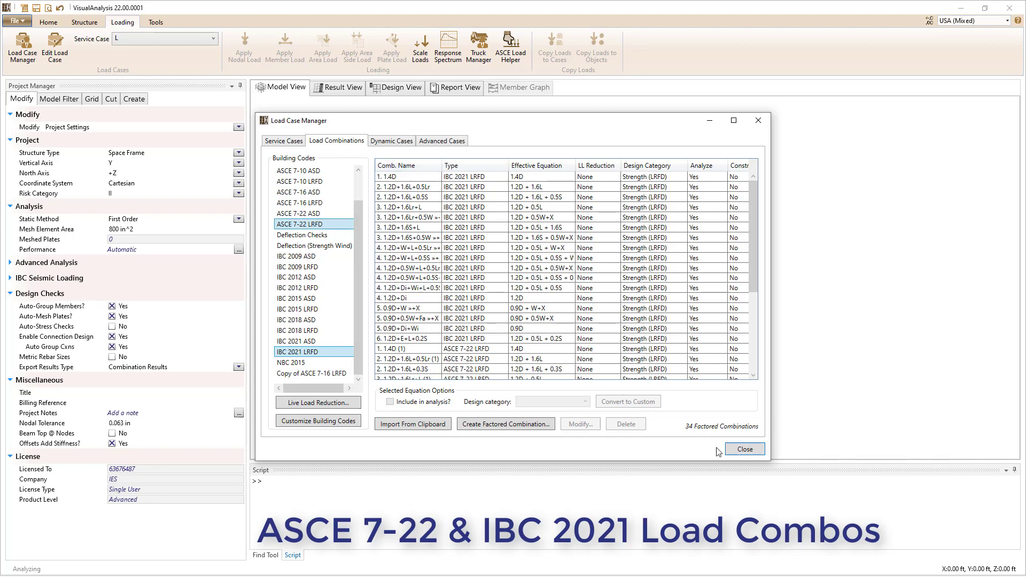
Show the W+Z case and apply ASCE 7-22 ice to its 78 wind member loads.
left_click(735, 451)
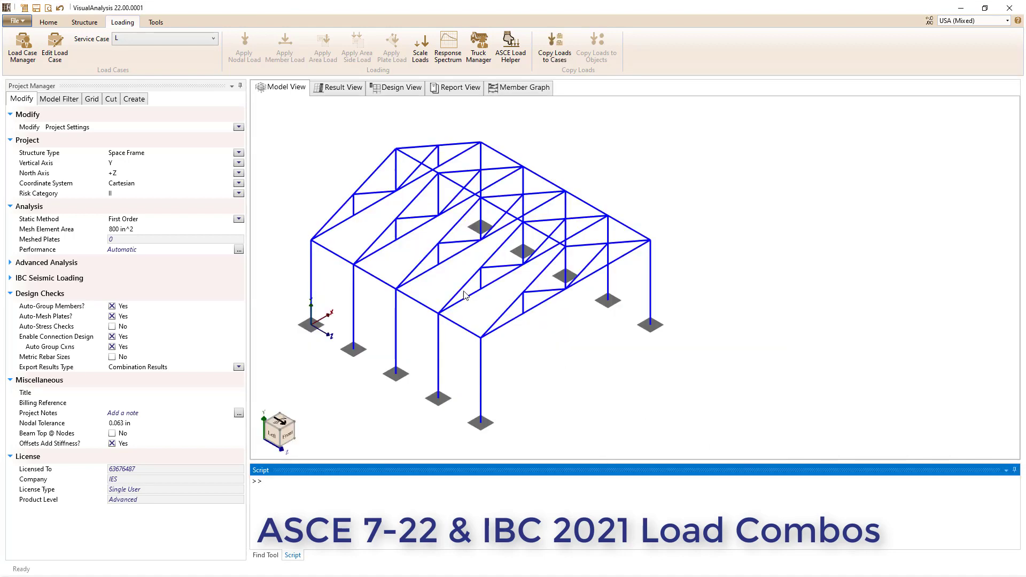
left_click(149, 37)
left_click(128, 81)
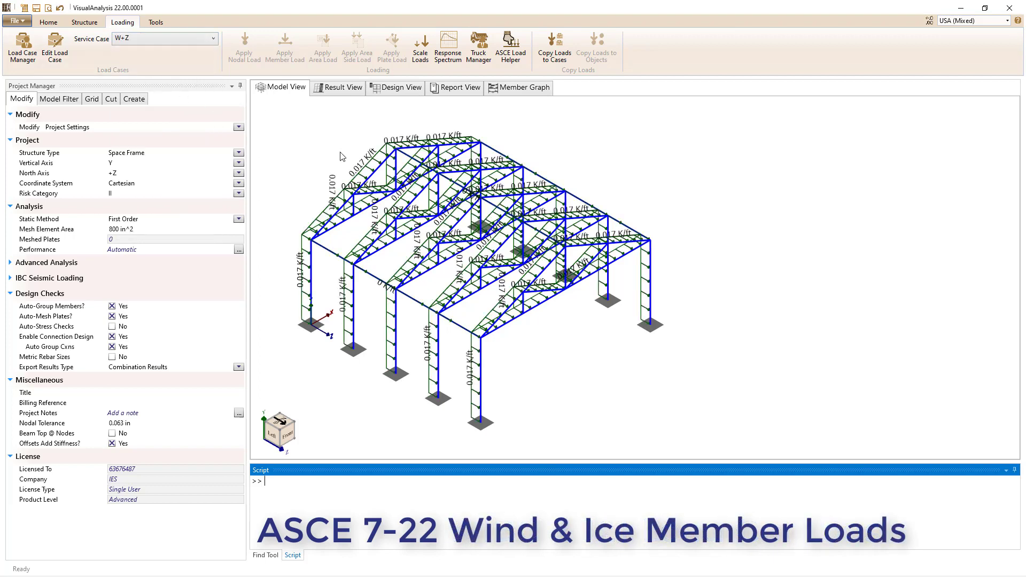
left_click(367, 170)
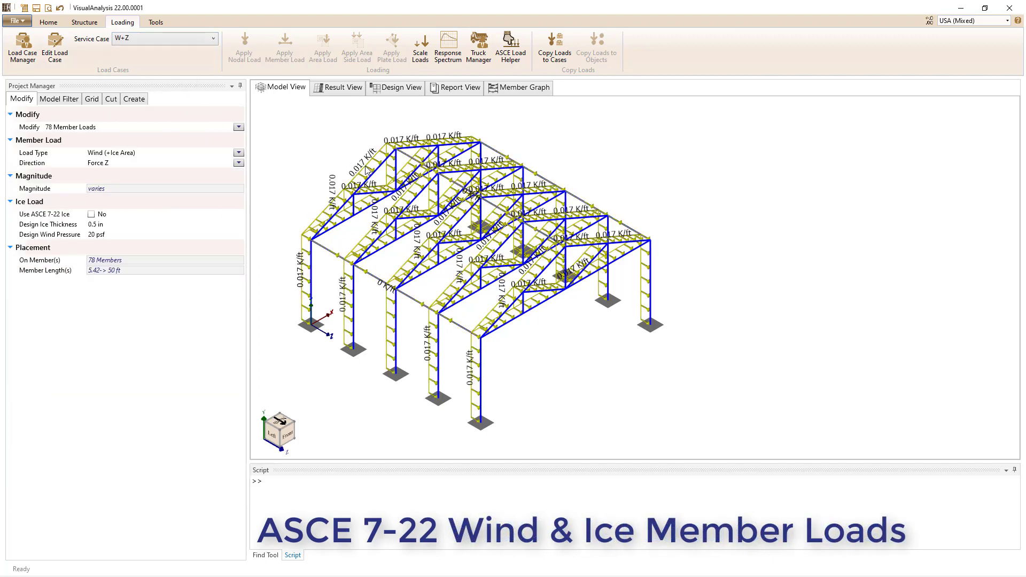
left_click(91, 214)
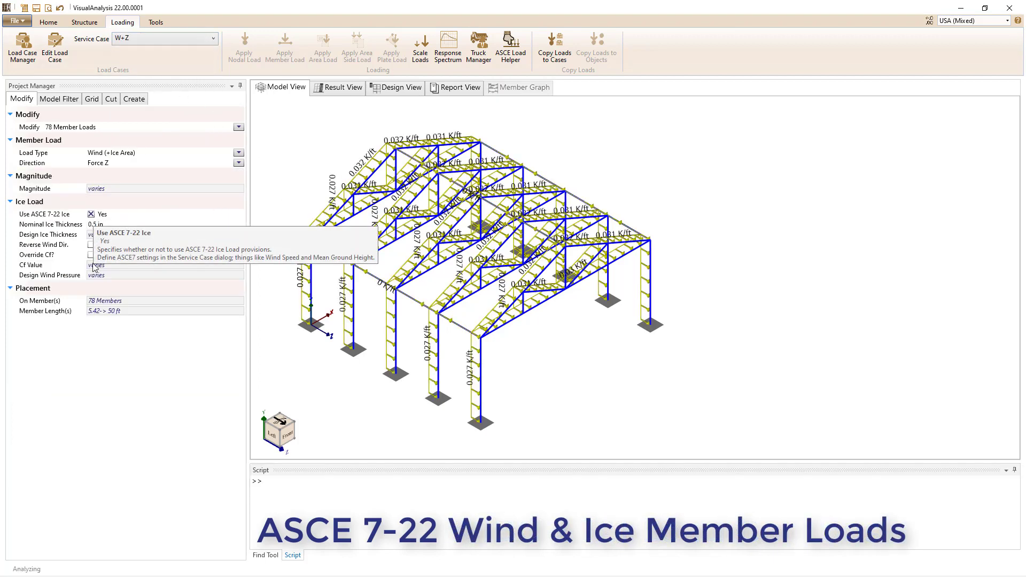
Display the Di ice-weight service case.
left_click(213, 38)
left_click(213, 53)
left_click(213, 53)
left_click(197, 53)
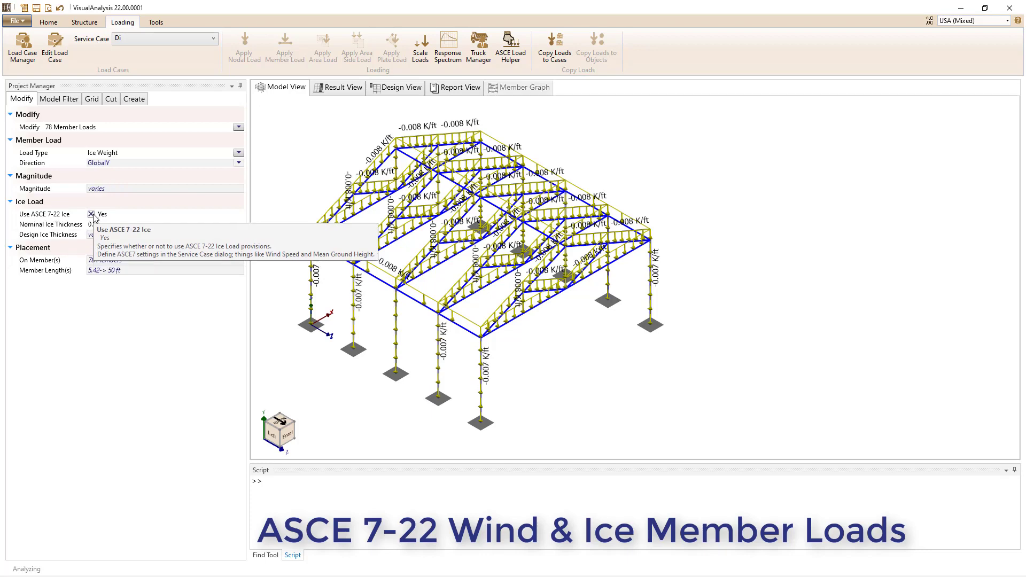
Apply ASCE 7-22 ice provisions to the ice loads and switch to the W+X case.
left_click(91, 214)
left_click(186, 41)
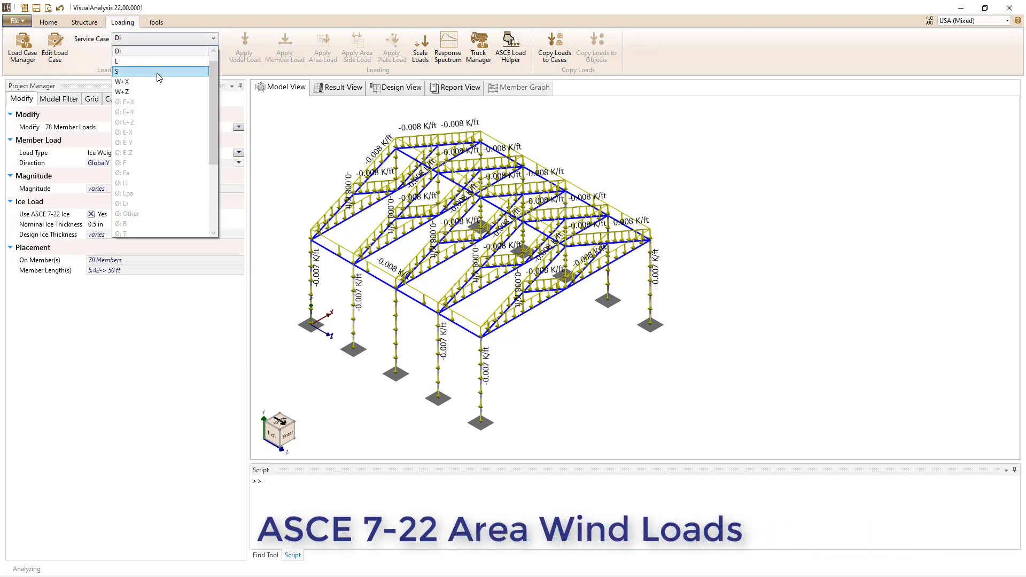
left_click(161, 73)
Show the wind-load areas and inspect left roof area A006 at 8.09 psf.
left_click(58, 99)
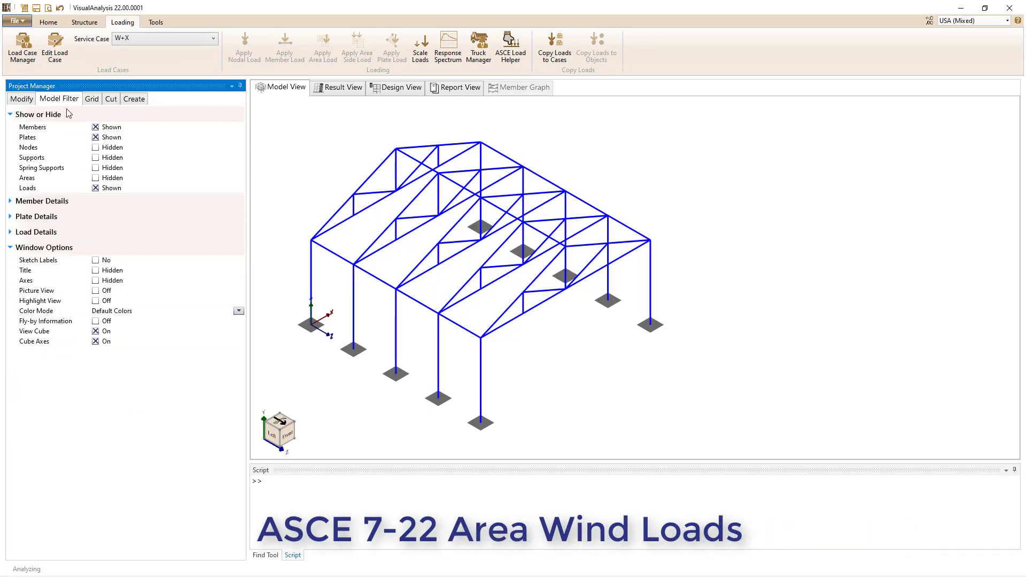
left_click(96, 178)
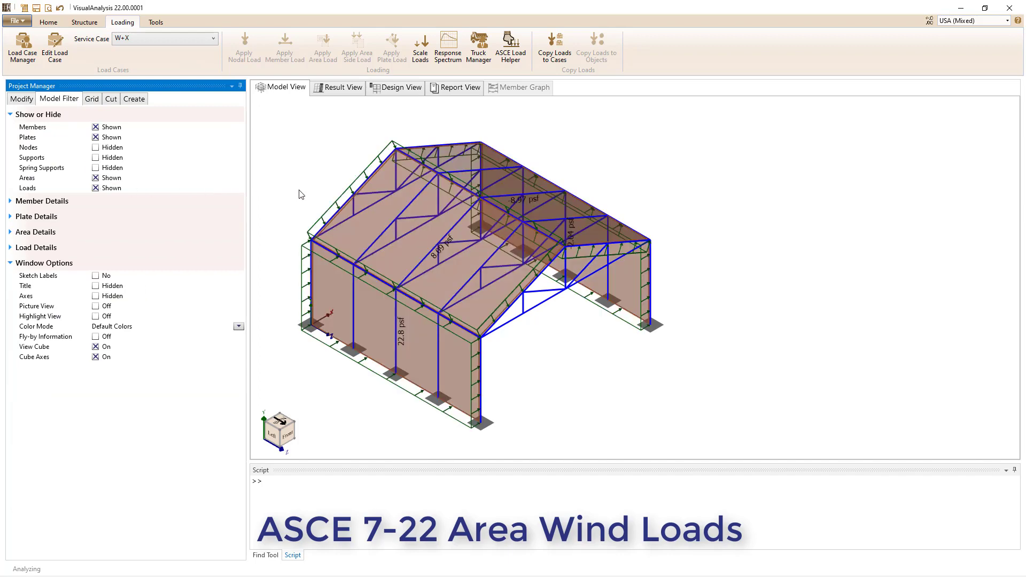
left_click(330, 209)
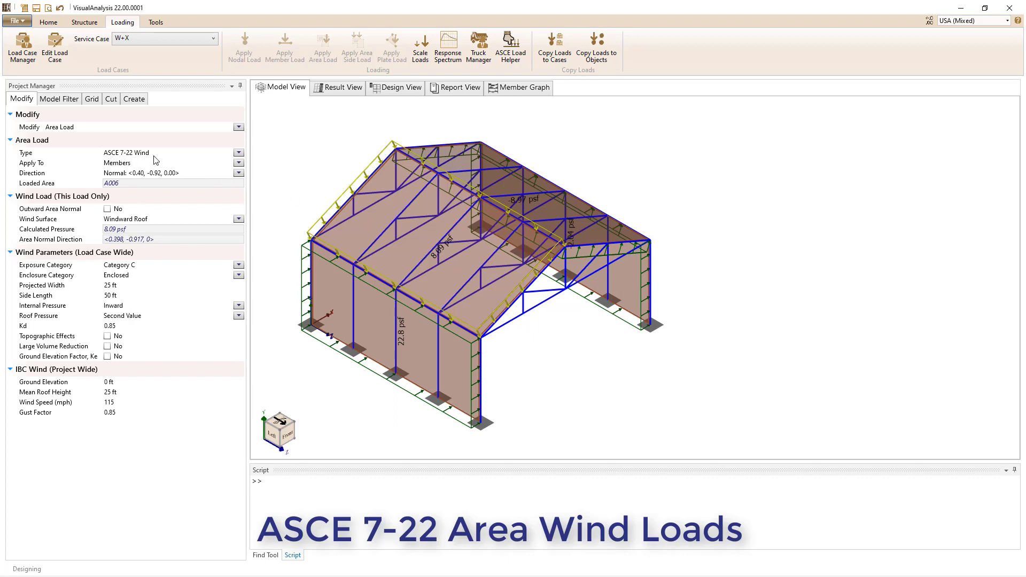
In Result View, limit Mz moment diagrams to the selected left and right top beams.
left_click(292, 139)
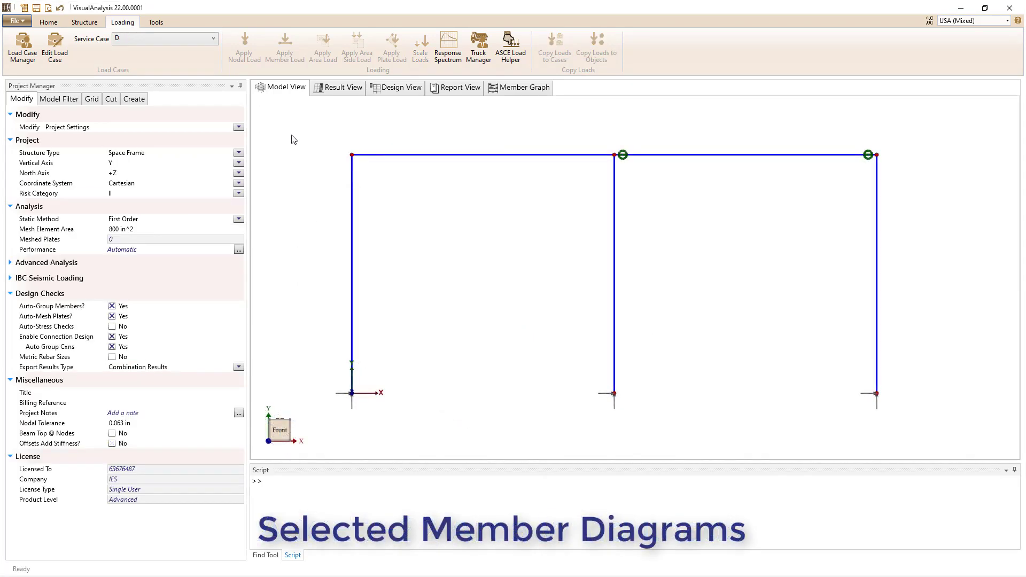
left_click(342, 89)
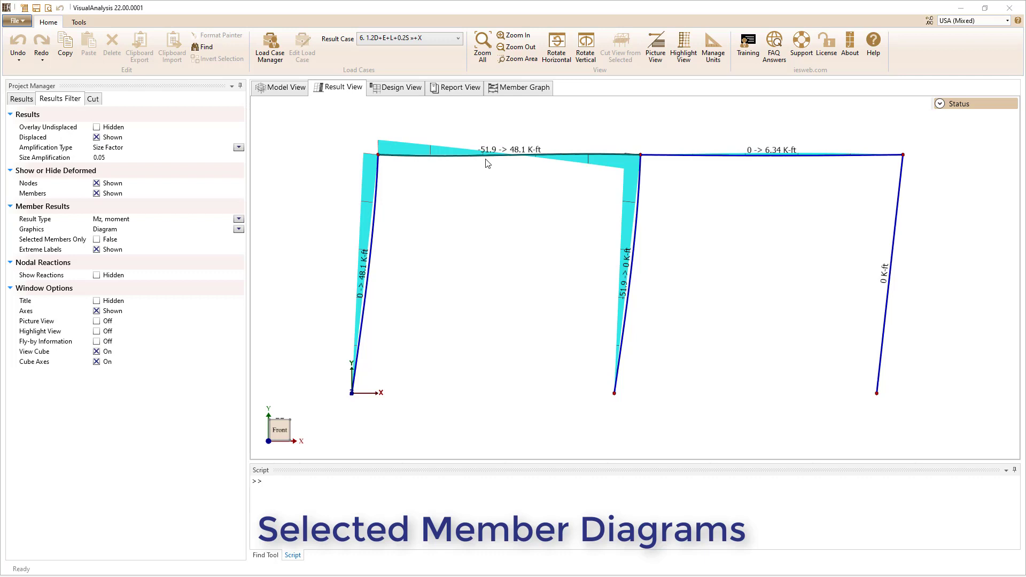
left_click(729, 156)
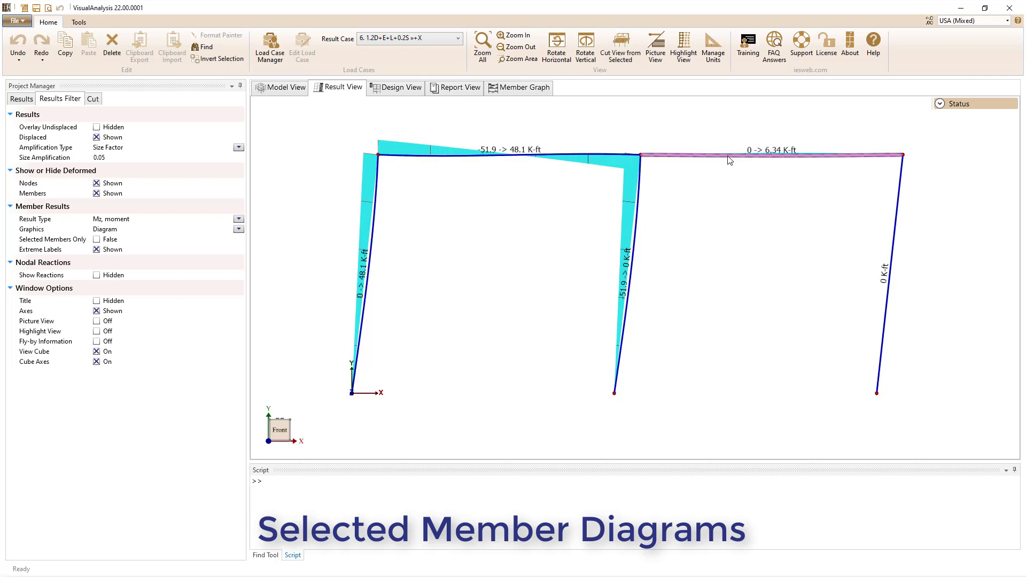
left_click(97, 240)
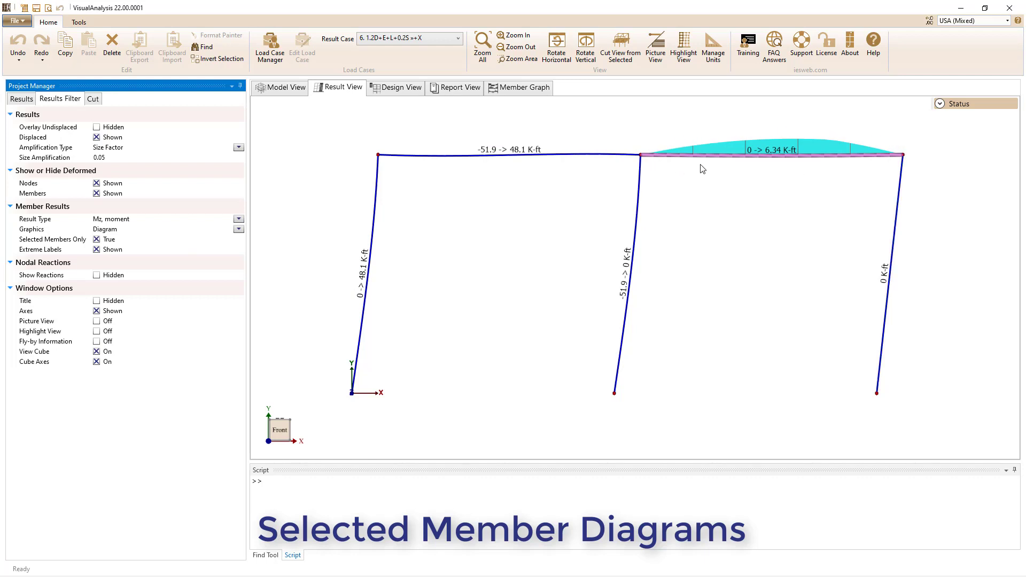
left_click(619, 157, "ctrl")
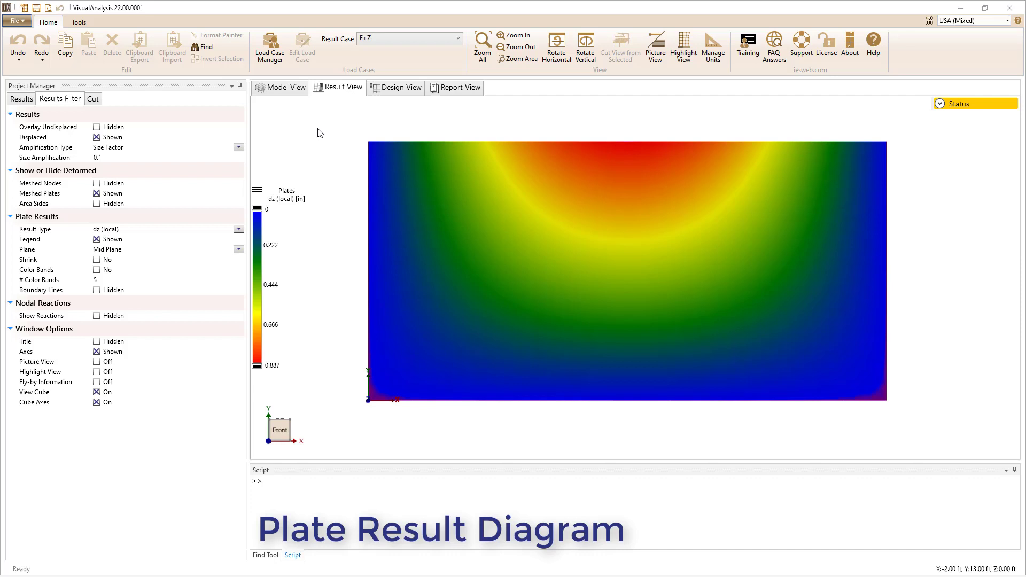
Draw a result line along the plate's top edge and plot a Plate Result Diagram.
left_click(368, 142)
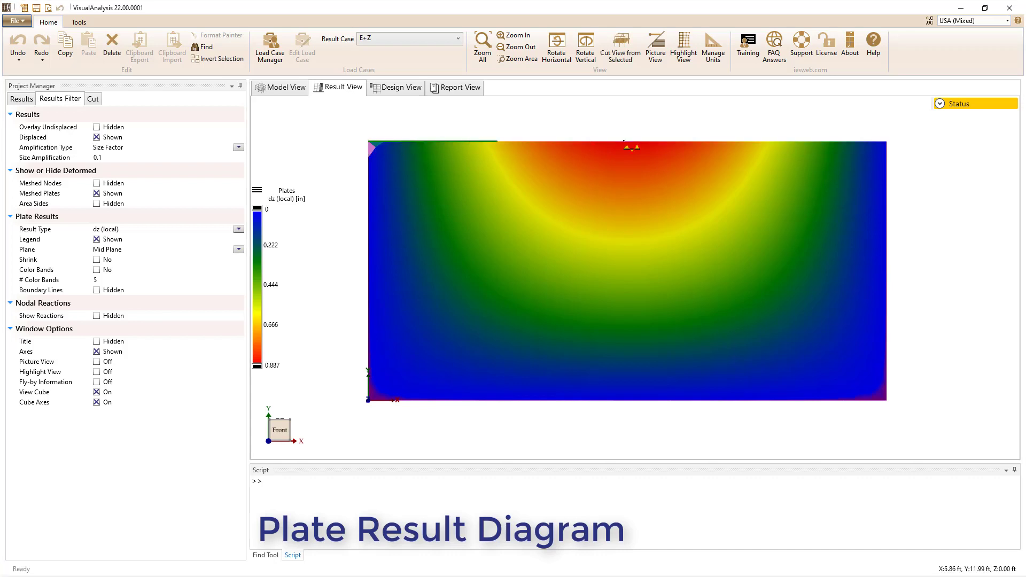
left_click_drag(624, 142, 885, 142)
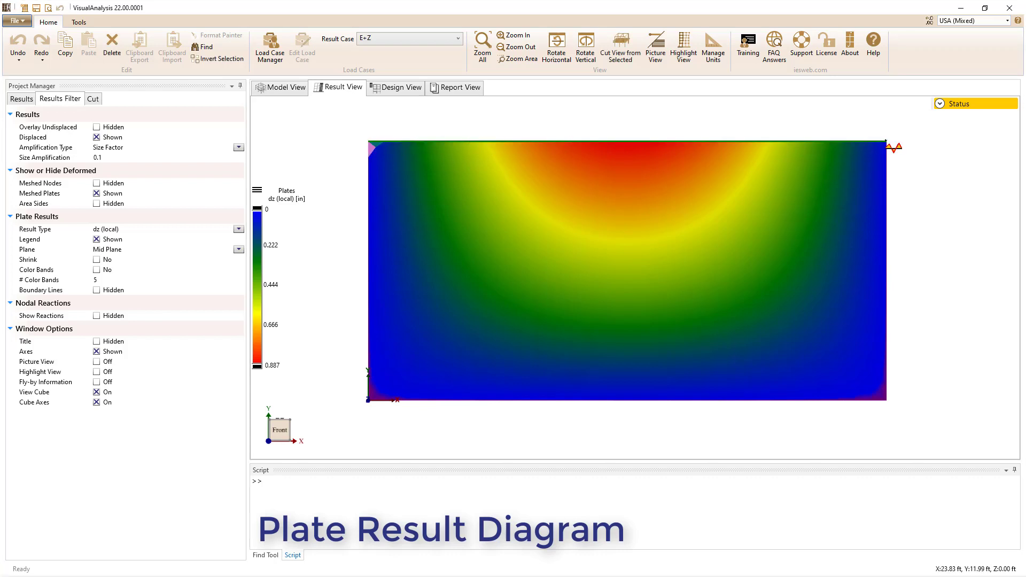
left_click(885, 142)
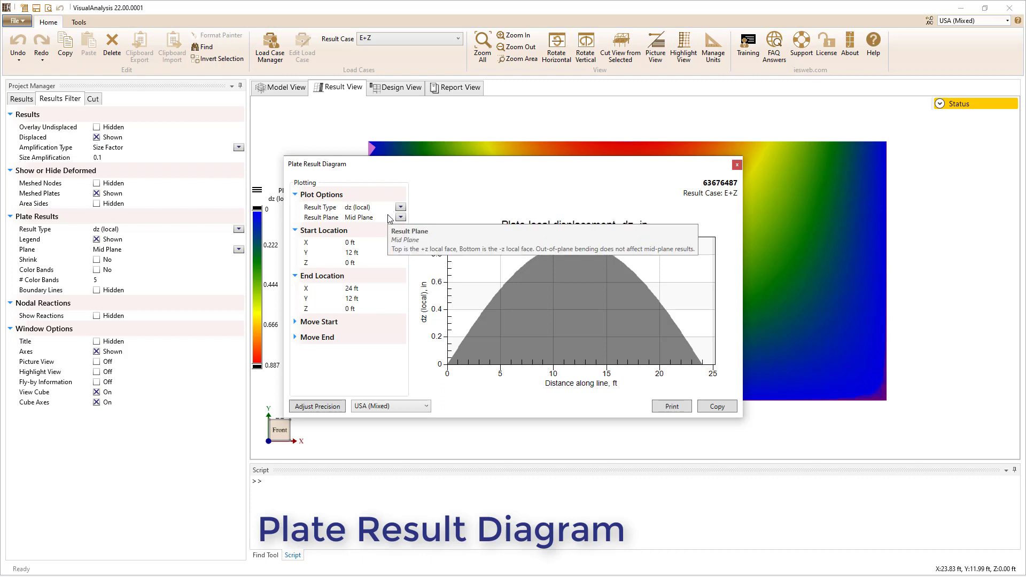
Set the line start to X 12 ft, Y 0 ft and shift its end X by -12 ft.
left_click(375, 242)
type("12")
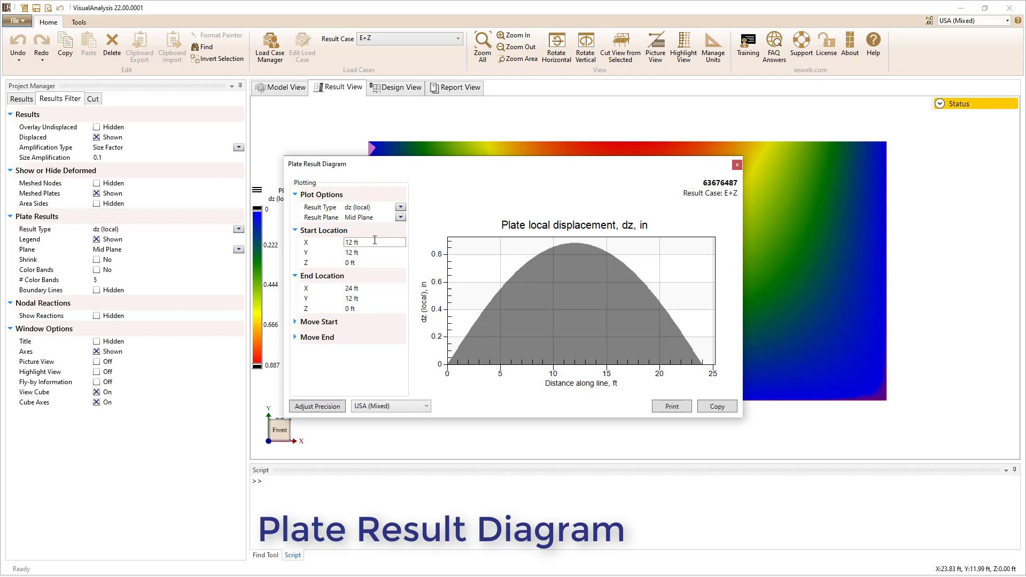
key("Tab")
type("0")
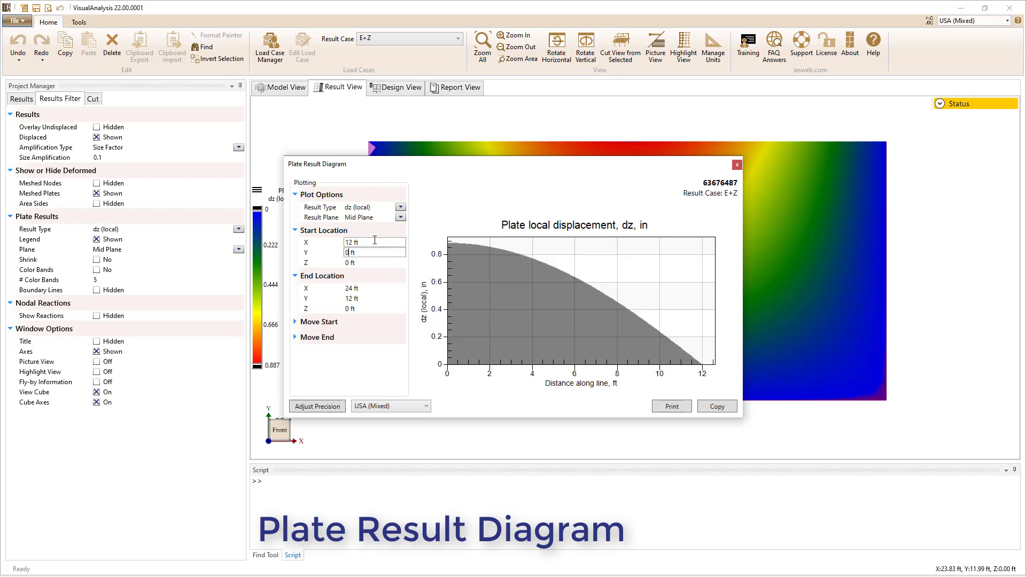
left_click(296, 338)
left_click(368, 349)
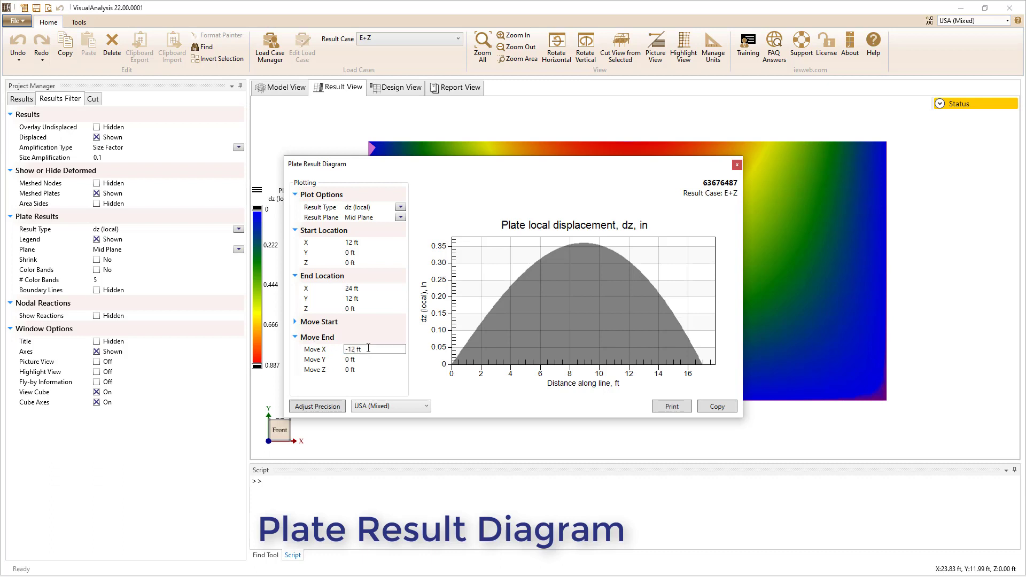
key("Return")
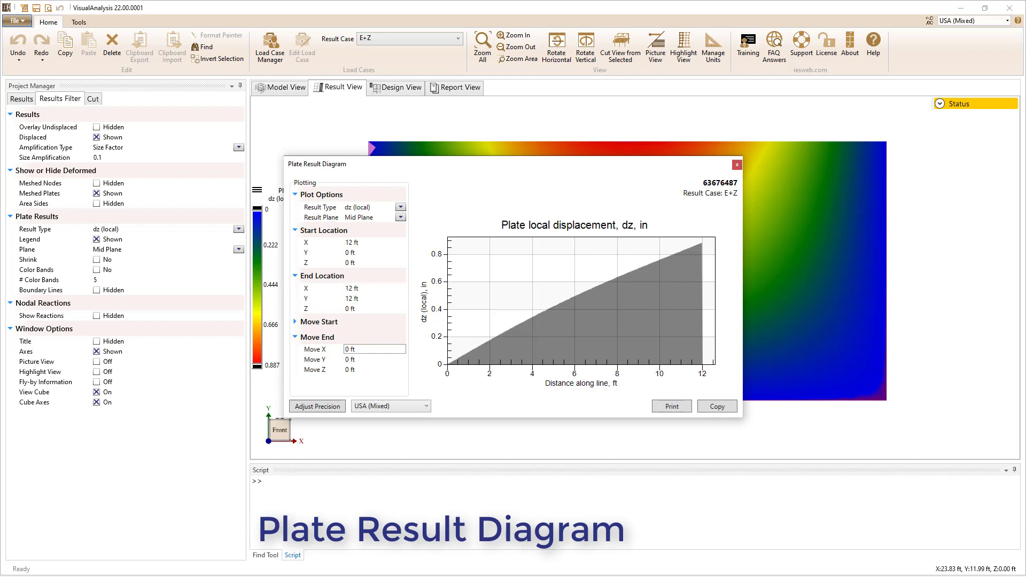
Close the E+Z diagram and show plate results for the W-Z case.
left_click(737, 164)
left_click(434, 38)
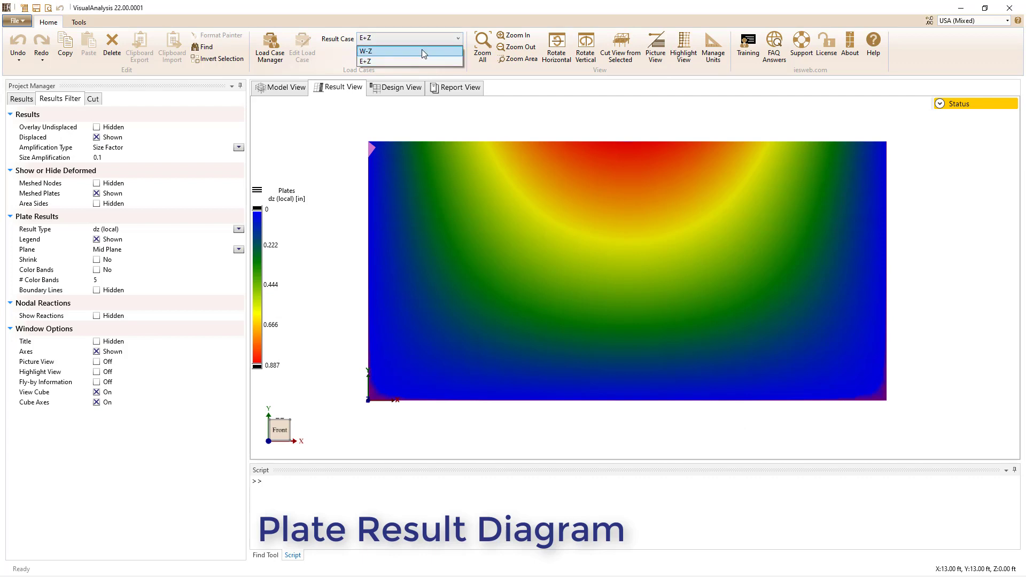
left_click(421, 51)
Plot the W-Z plate result diagram, copy it to the clipboard, and close it.
right_click(328, 170)
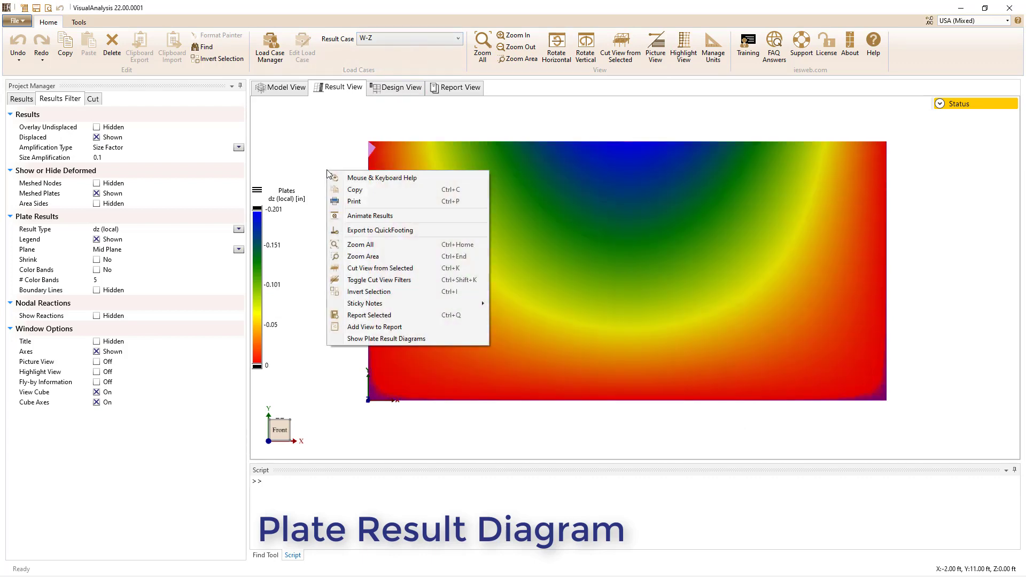
left_click(374, 339)
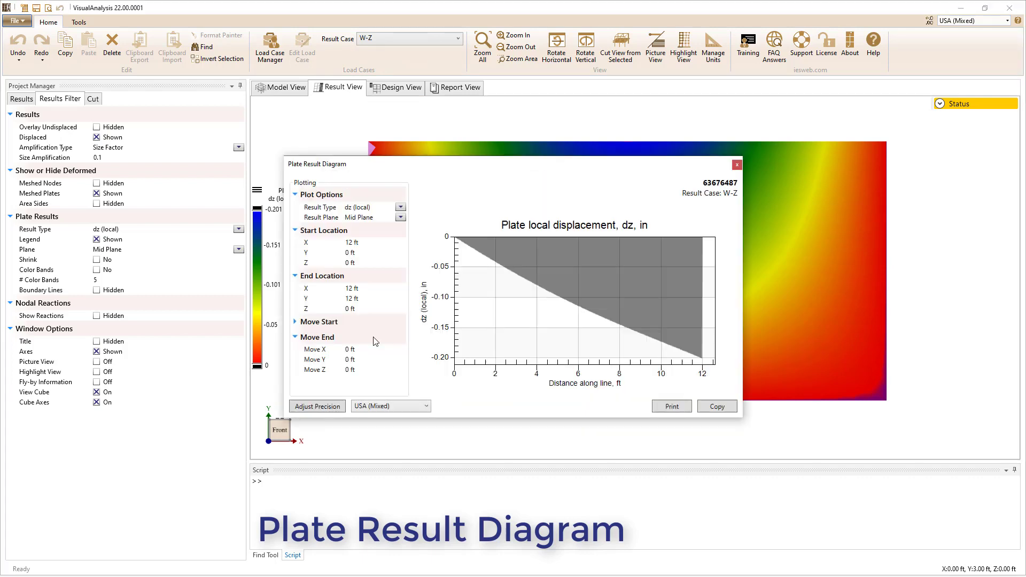
left_click(723, 407)
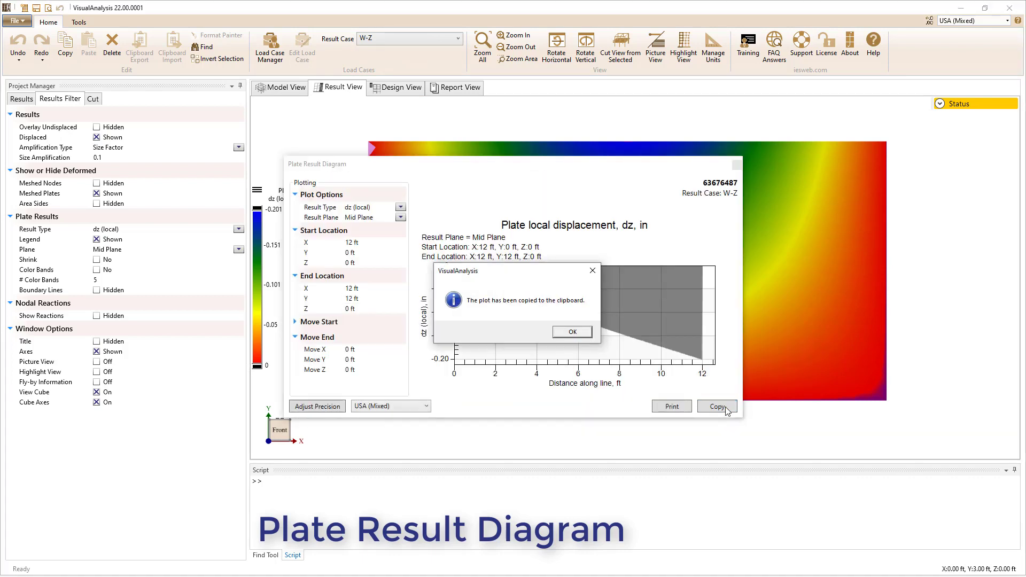
left_click(572, 333)
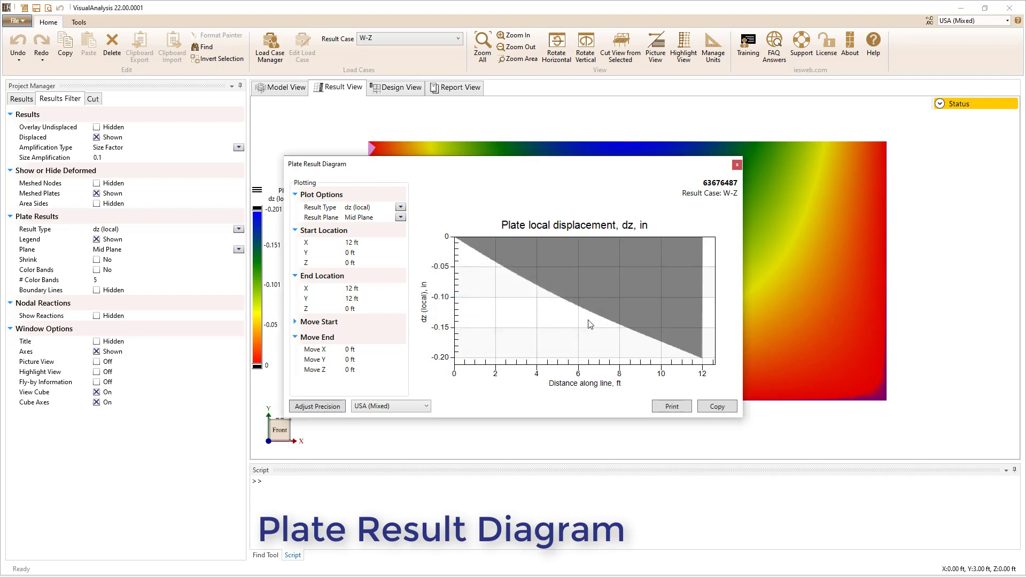
left_click(736, 165)
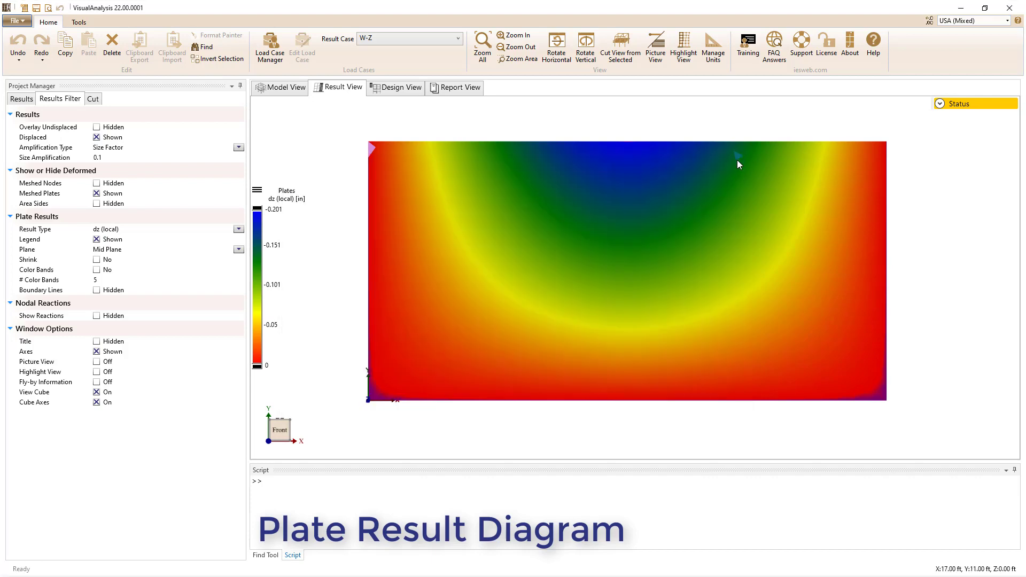
Paste the dz plot into the report and add an Areas table showing the Weight column.
left_click(462, 89)
left_click(88, 48)
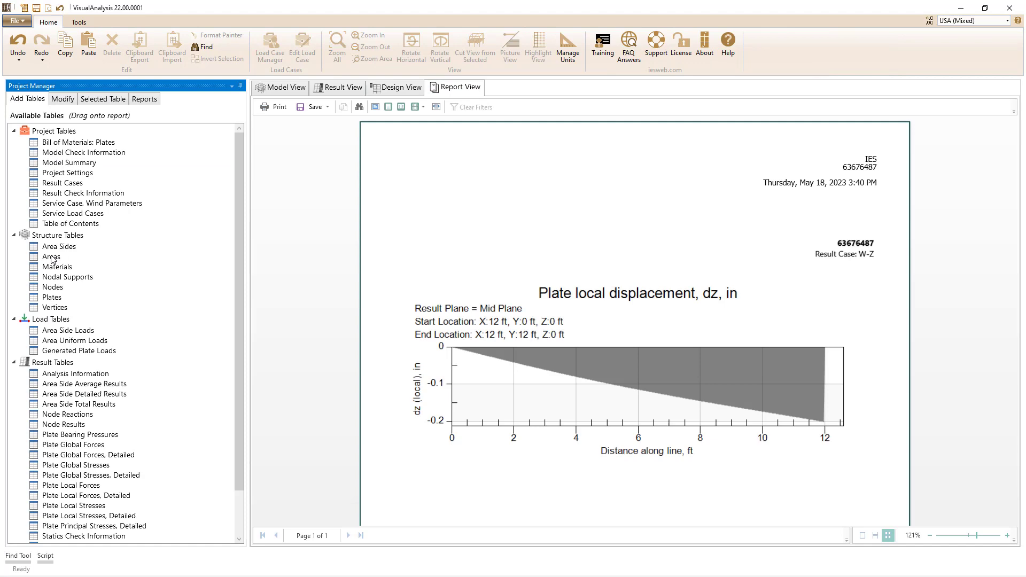
left_click_drag(52, 259, 334, 316)
scroll(410, 325, "down", 4)
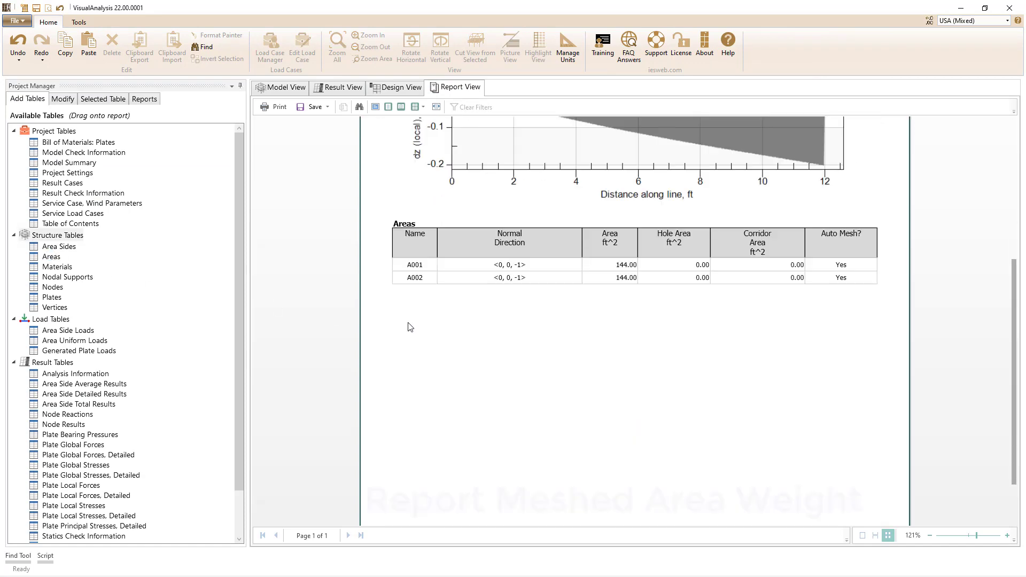
left_click(449, 283)
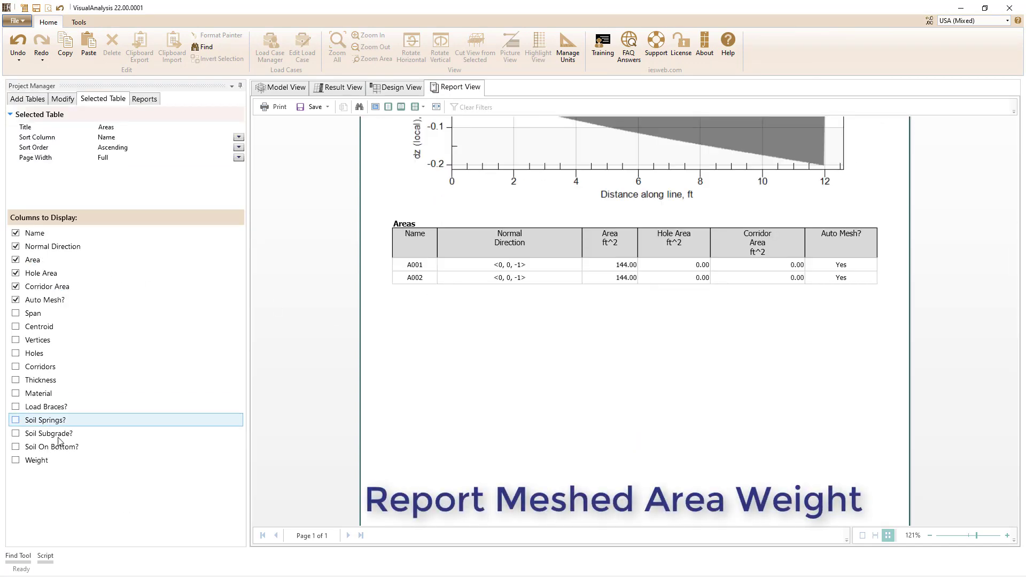
left_click(17, 460)
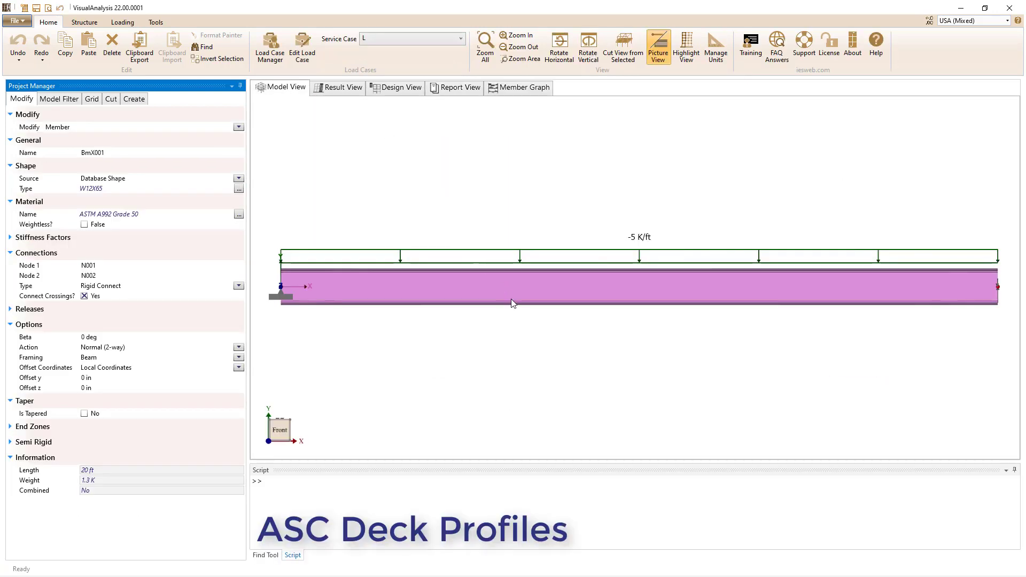
In the beam's steel design settings, browse the ASC rows of the Steel Deck Database.
left_click(384, 89)
left_click(229, 448)
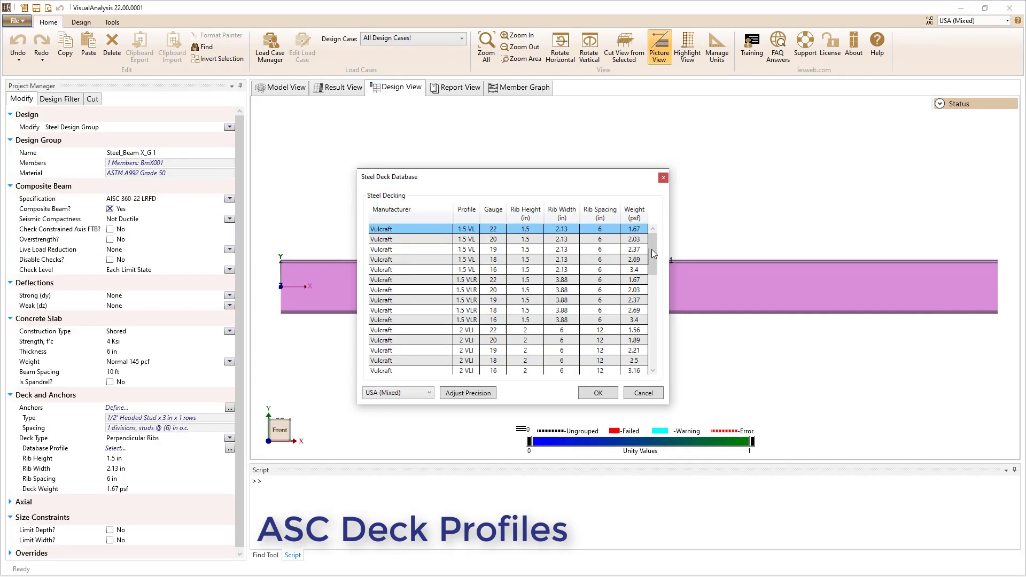
left_click_drag(652, 249, 656, 309)
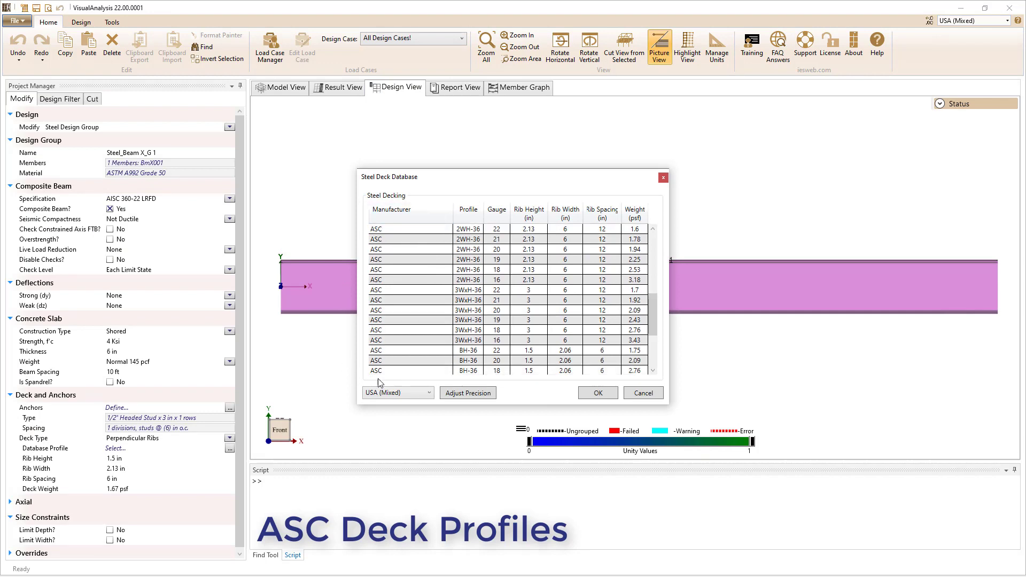
left_click(662, 180)
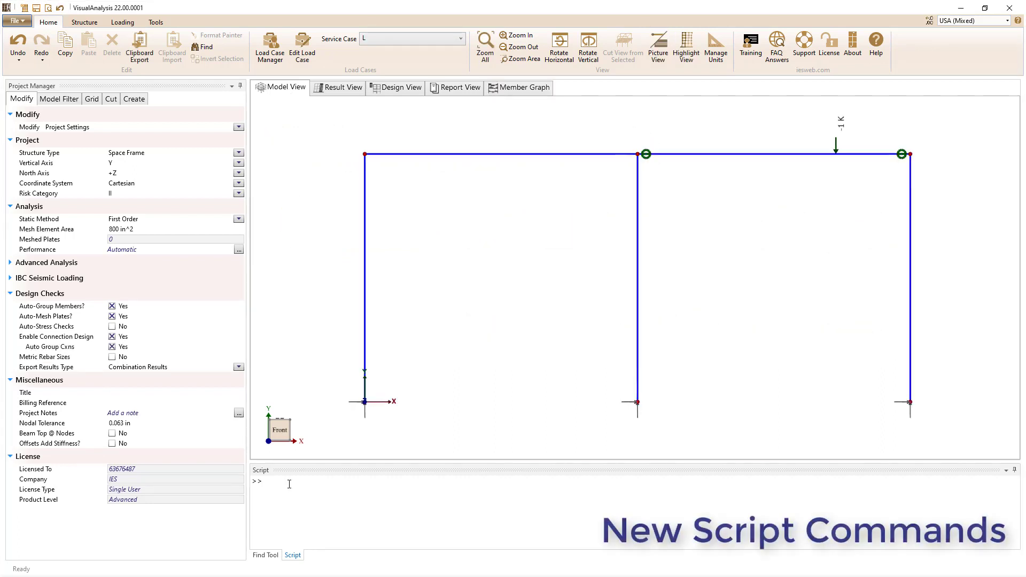
Add Allowable (ASD) combination D+0.75L (1.0 D, 0.75 L) via AddCustomCombo, then view Miscellaneous.txt.
left_click(343, 510)
type("AddCustomCombo(\"D")
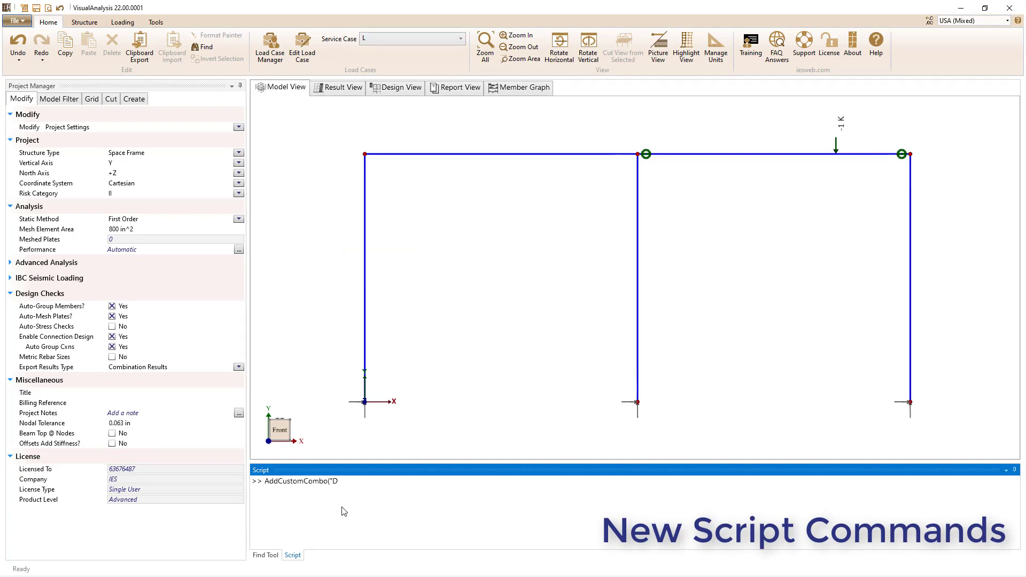
type("+0.75L\", \"Allowable (ASD)\", (1.0, \"D\"), (0.75")
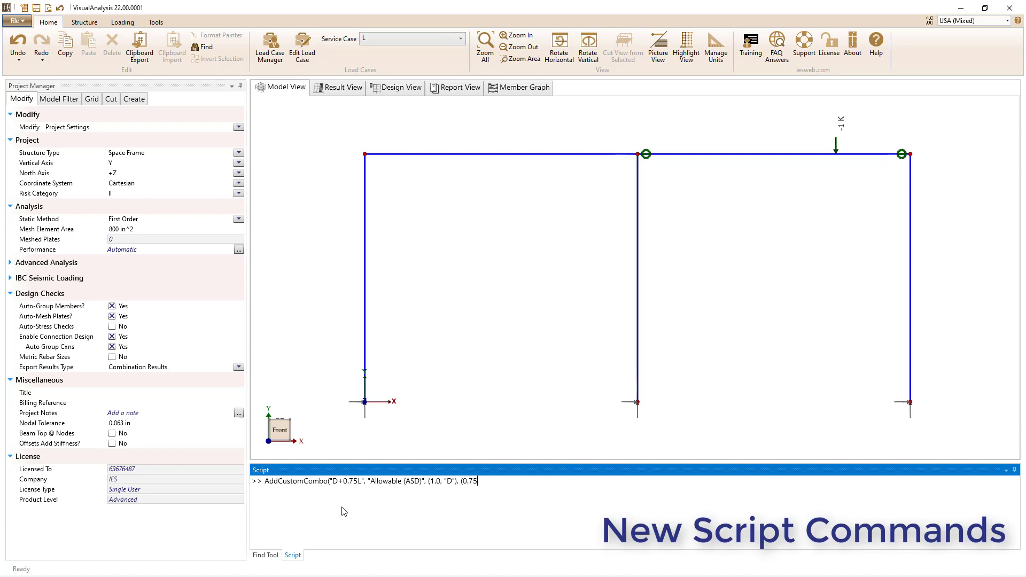
type(", \"L\"))")
key("Return")
key("alt+Tab")
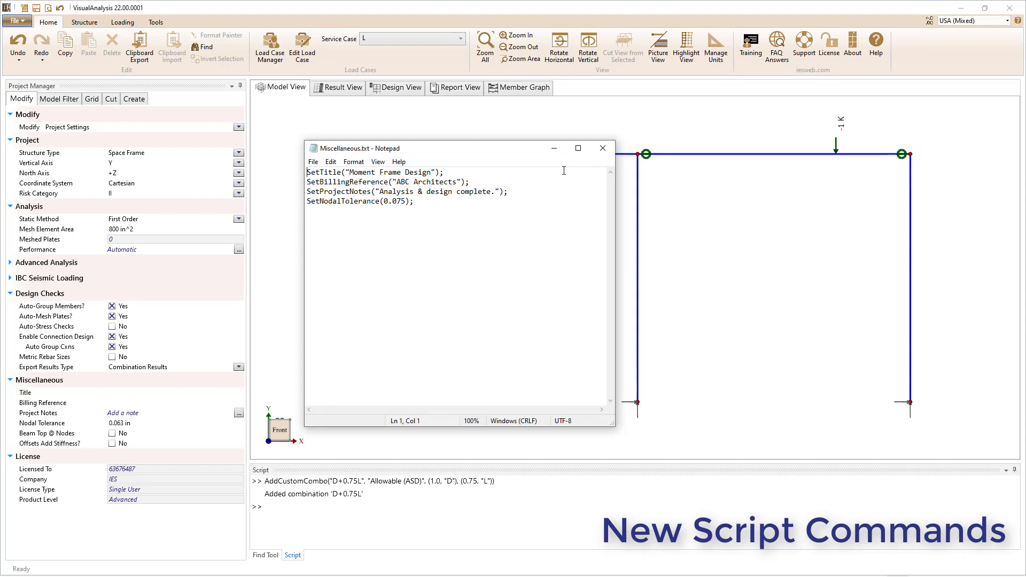
Run the Miscellaneous.txt script, then SetDisplayPrecision(4) for 4-decimal display precision.
key("alt+Tab")
left_click(304, 506)
key("ctrl+v")
key("Return")
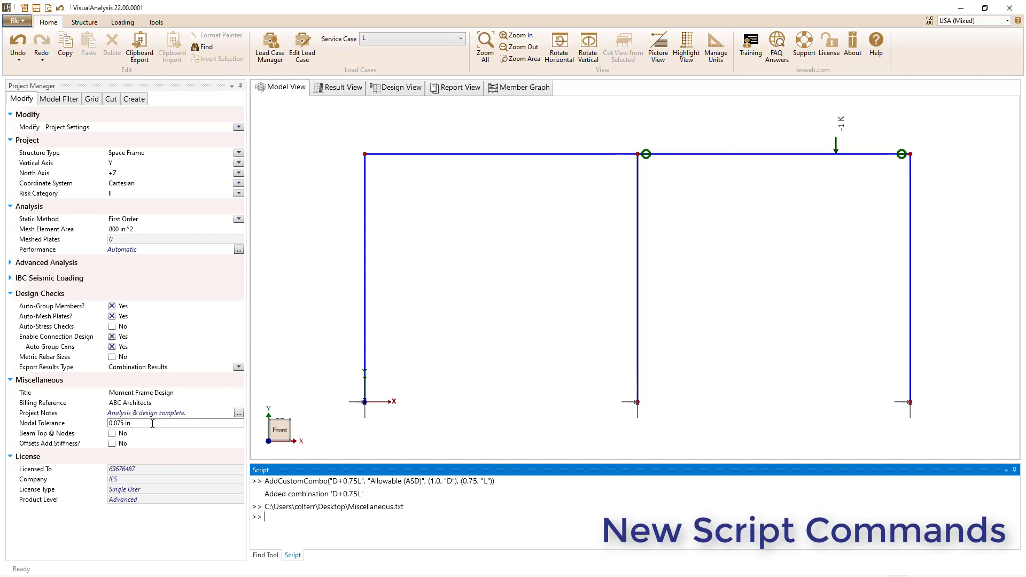
type("SetDisplayPrecision(4)")
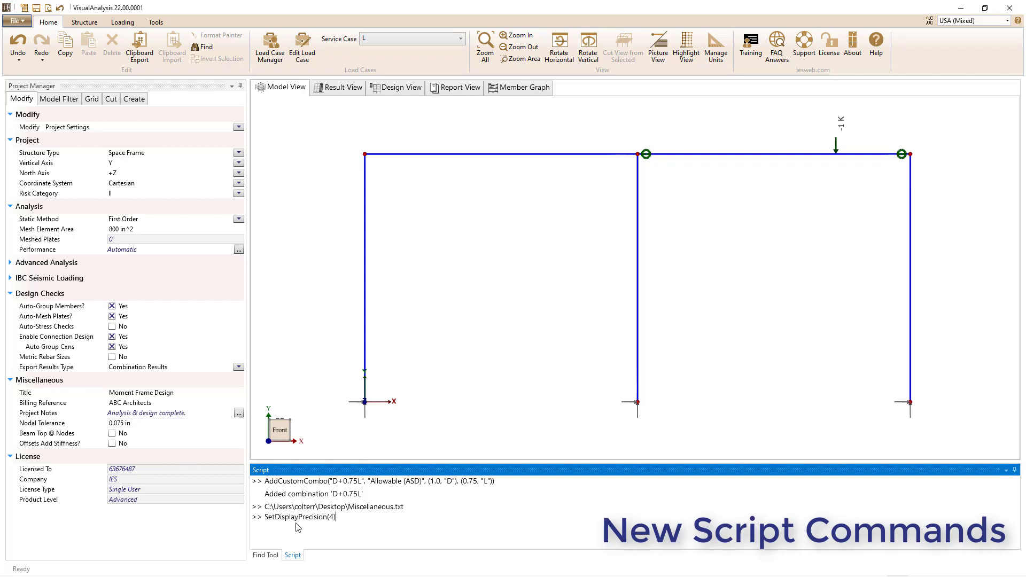
key("Return")
Run the Report.txt script to export Report.pdf, then close the PDF.
key("alt+Tab")
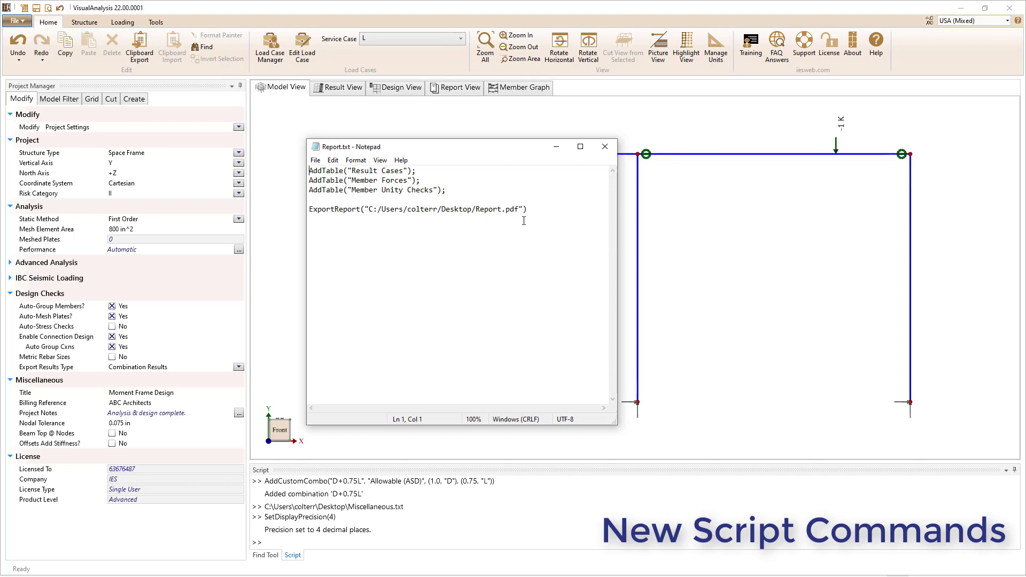
left_click(604, 146)
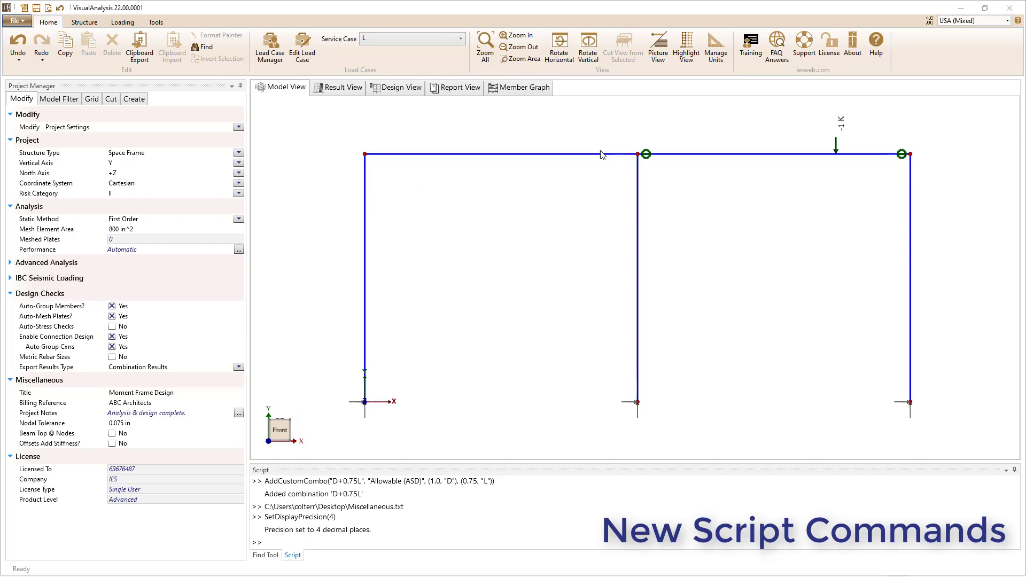
left_click(374, 542)
key("ctrl+v")
key("Return")
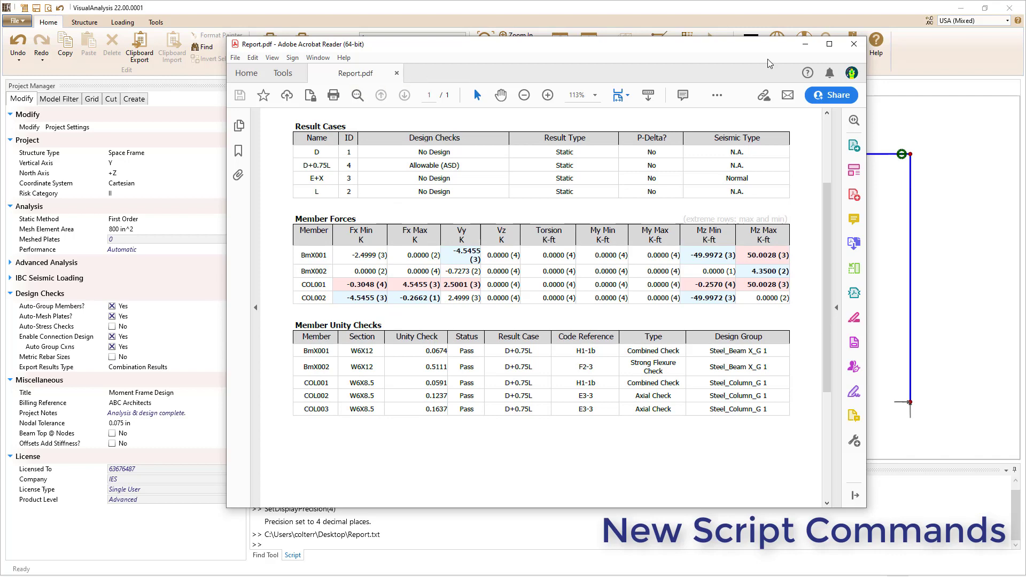
left_click(861, 47)
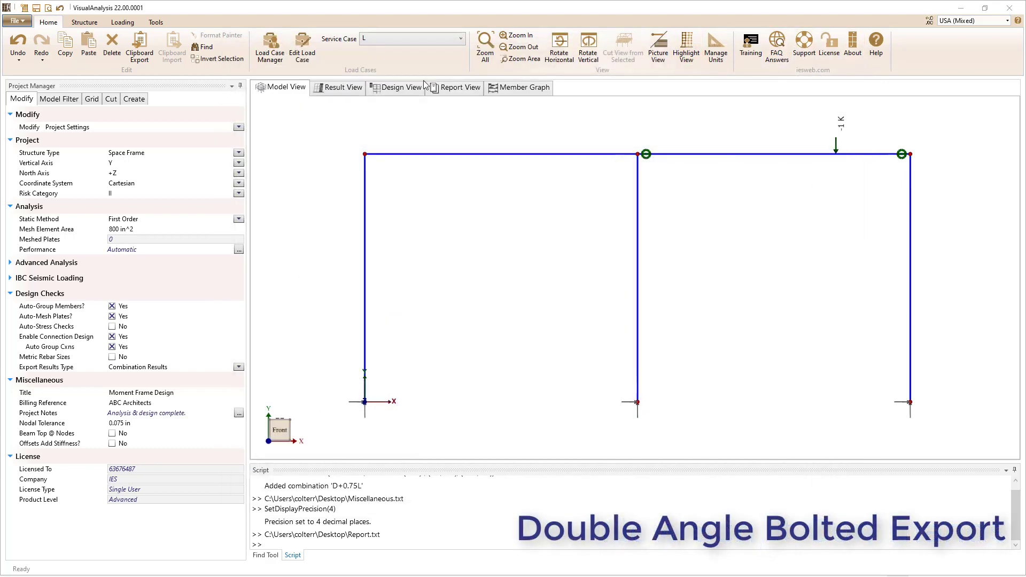
In Design View, set the right beam's end connection group to Double Angle Bolted.
left_click(406, 88)
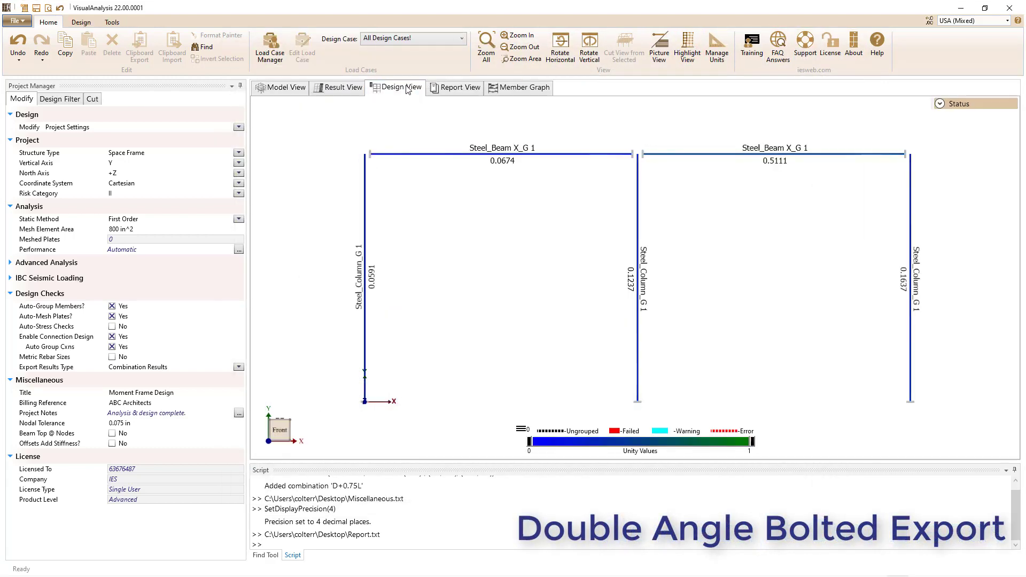
left_click(644, 156)
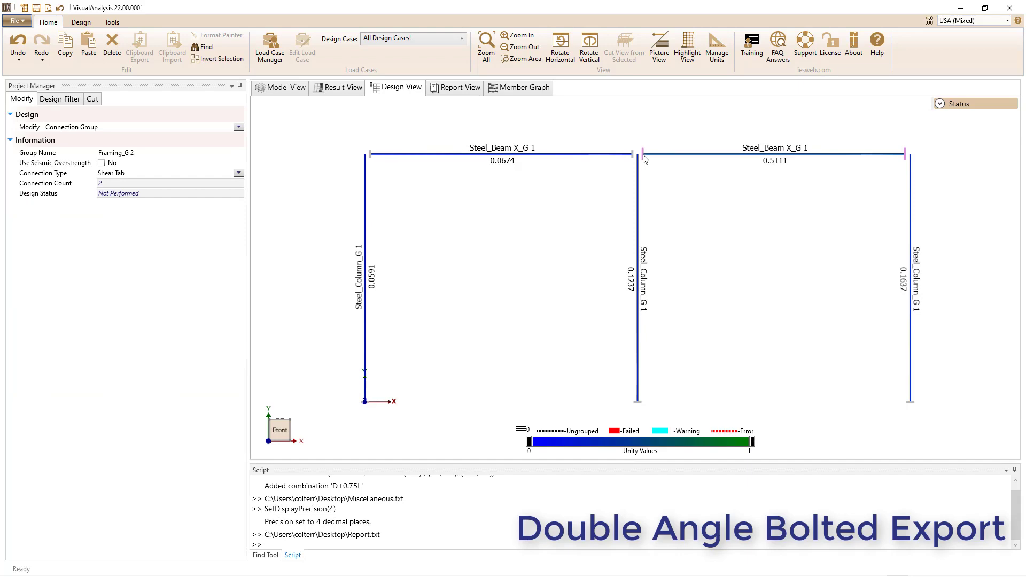
left_click(238, 172)
left_click(201, 236)
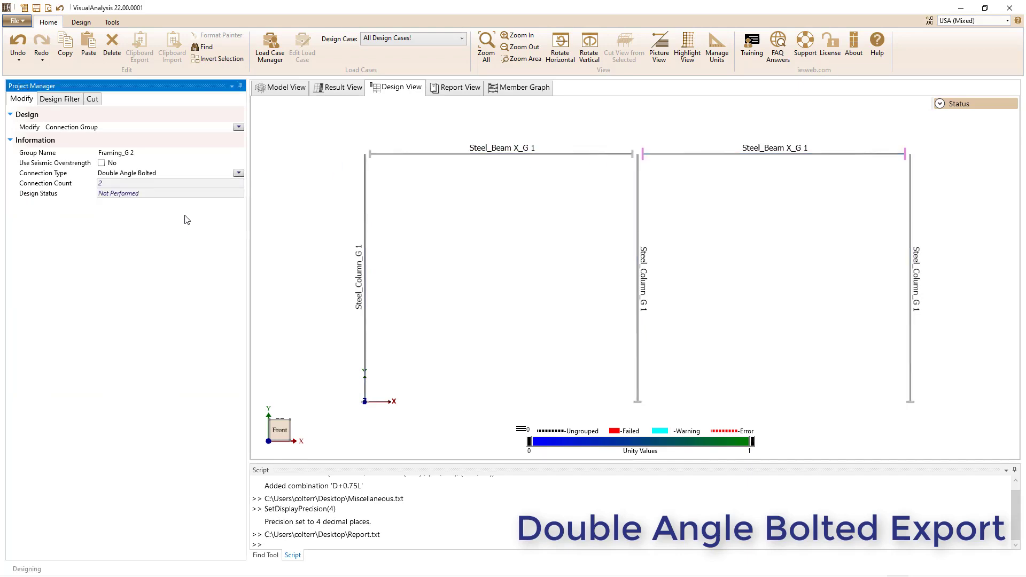
Design the connection group Framing_G 2 in VAConnect and return to the frame.
left_click(81, 22)
left_click(390, 48)
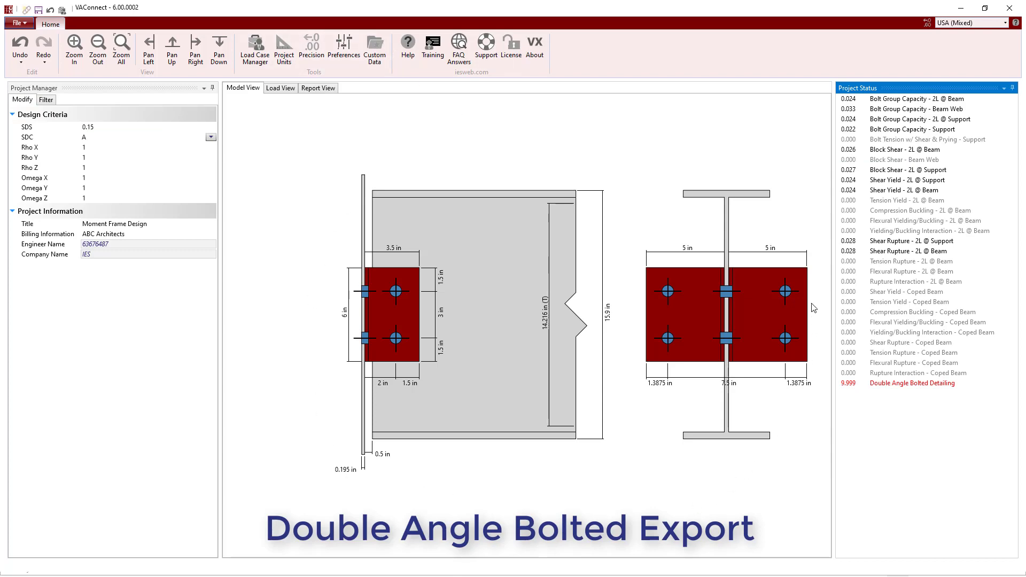
left_click(1010, 8)
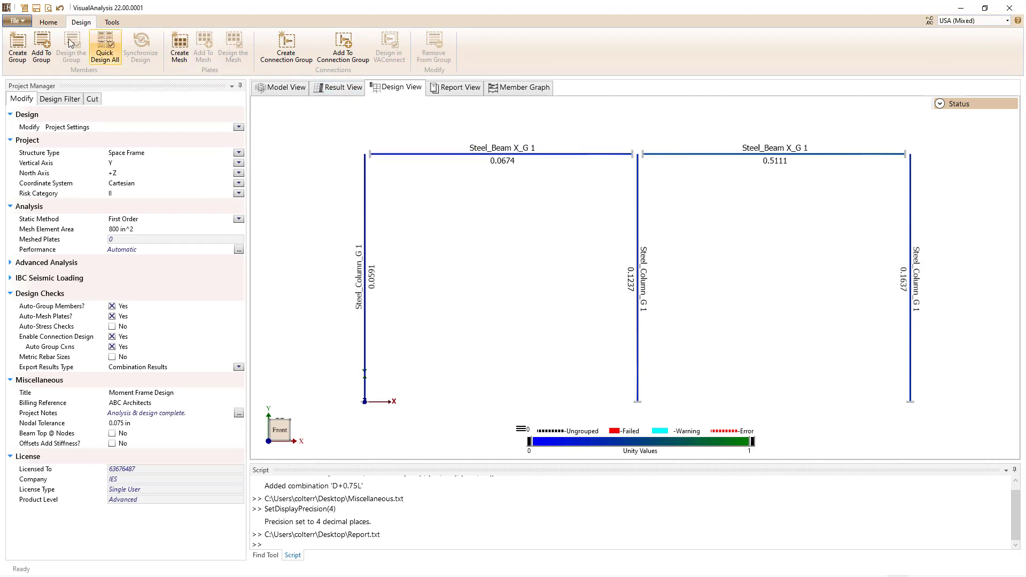
left_click(49, 23)
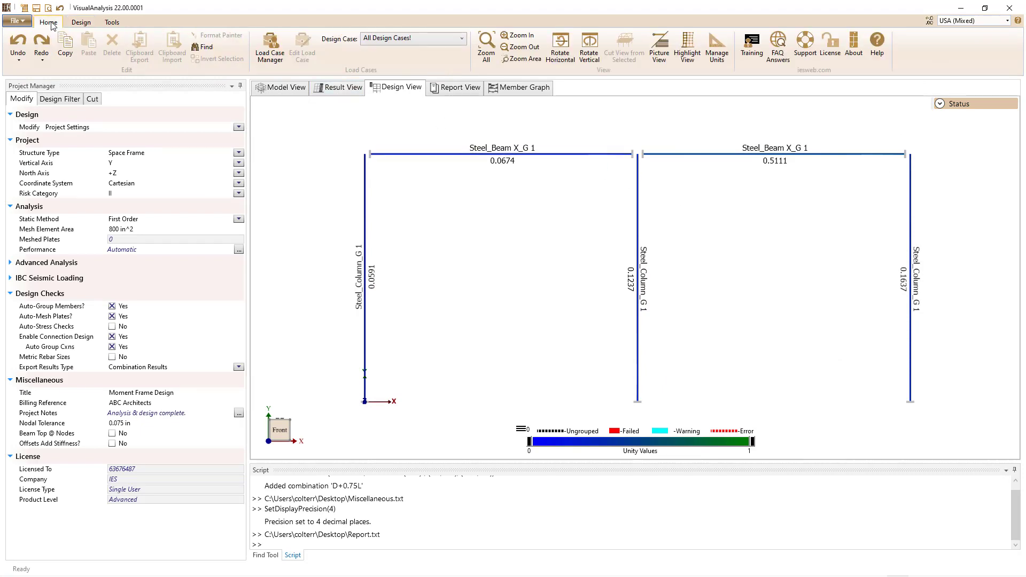